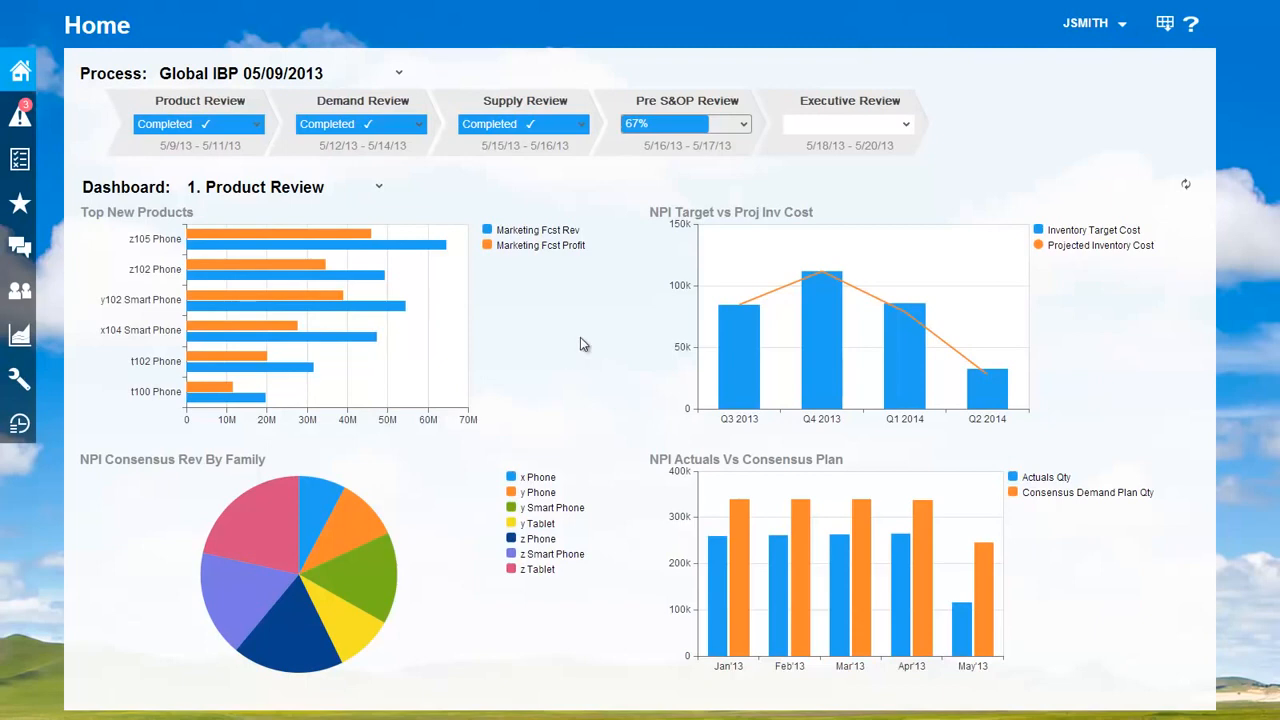
- Open the collaboration group for the Pre S&OP Review and look over its members and the content types it can create
{"action": "left_click", "coordinate": [676, 103]}
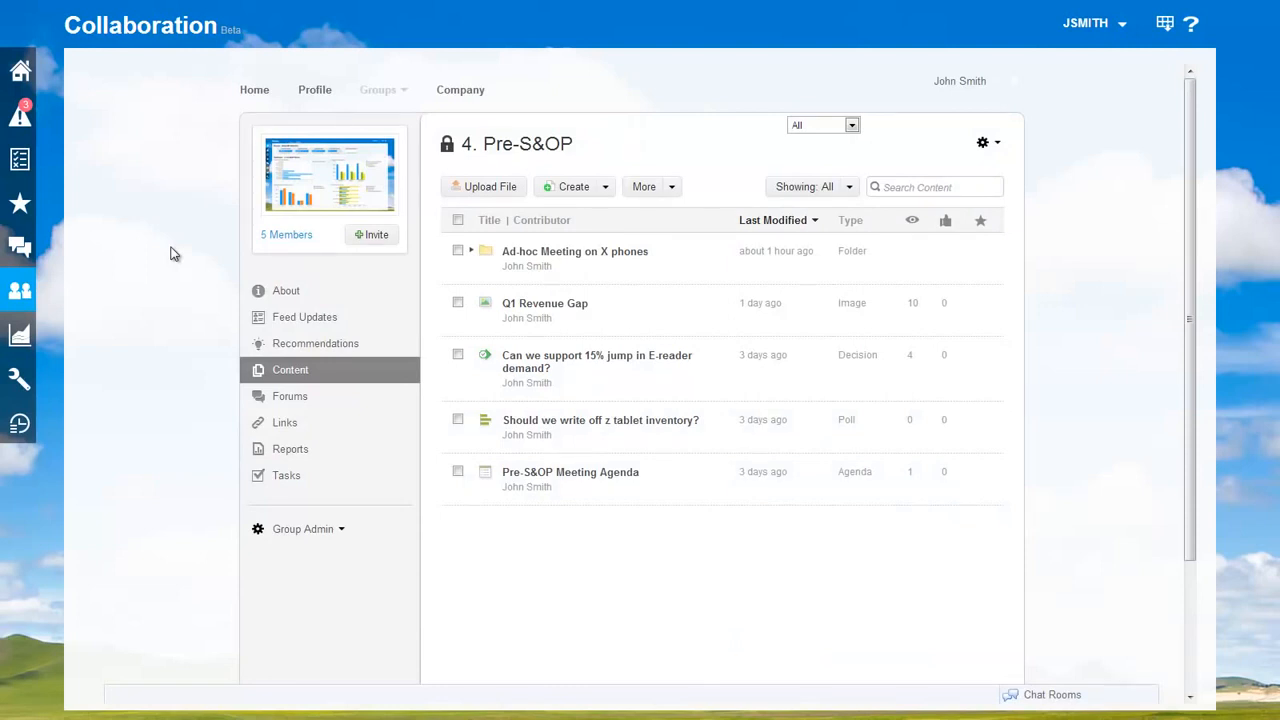
{"action": "left_click", "coordinate": [272, 236]}
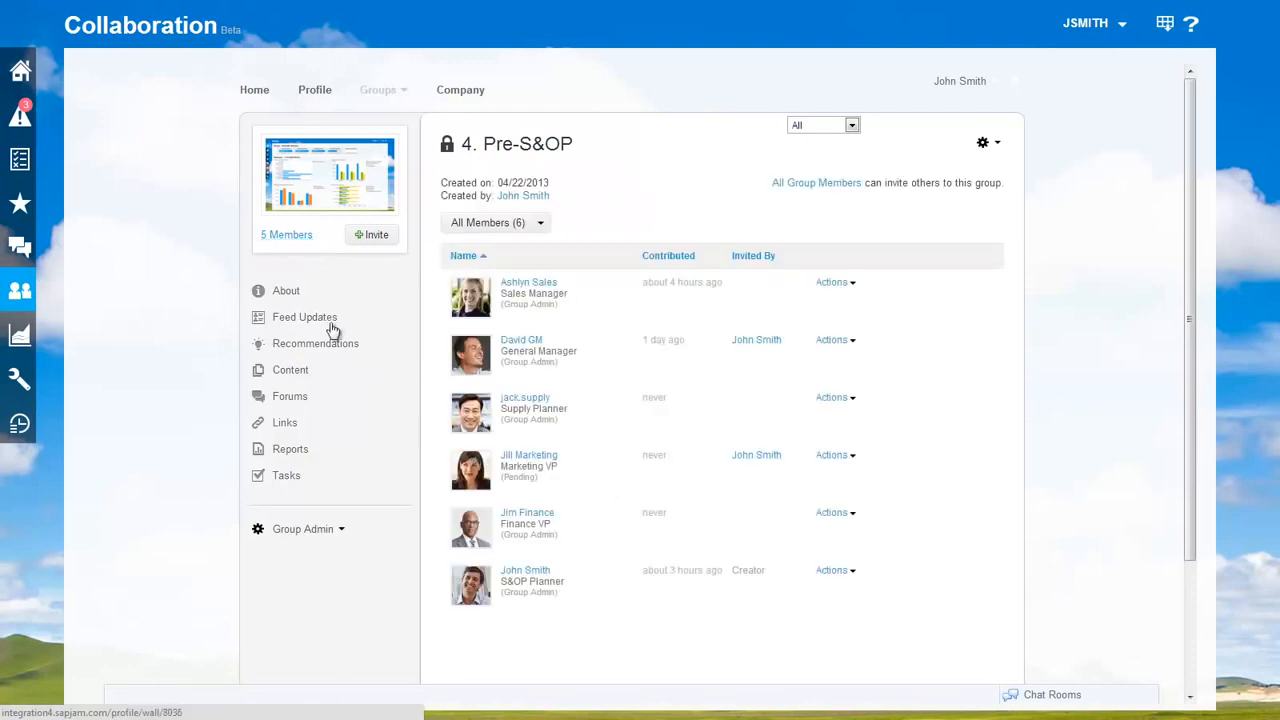
{"action": "key", "text": "alt+Left"}
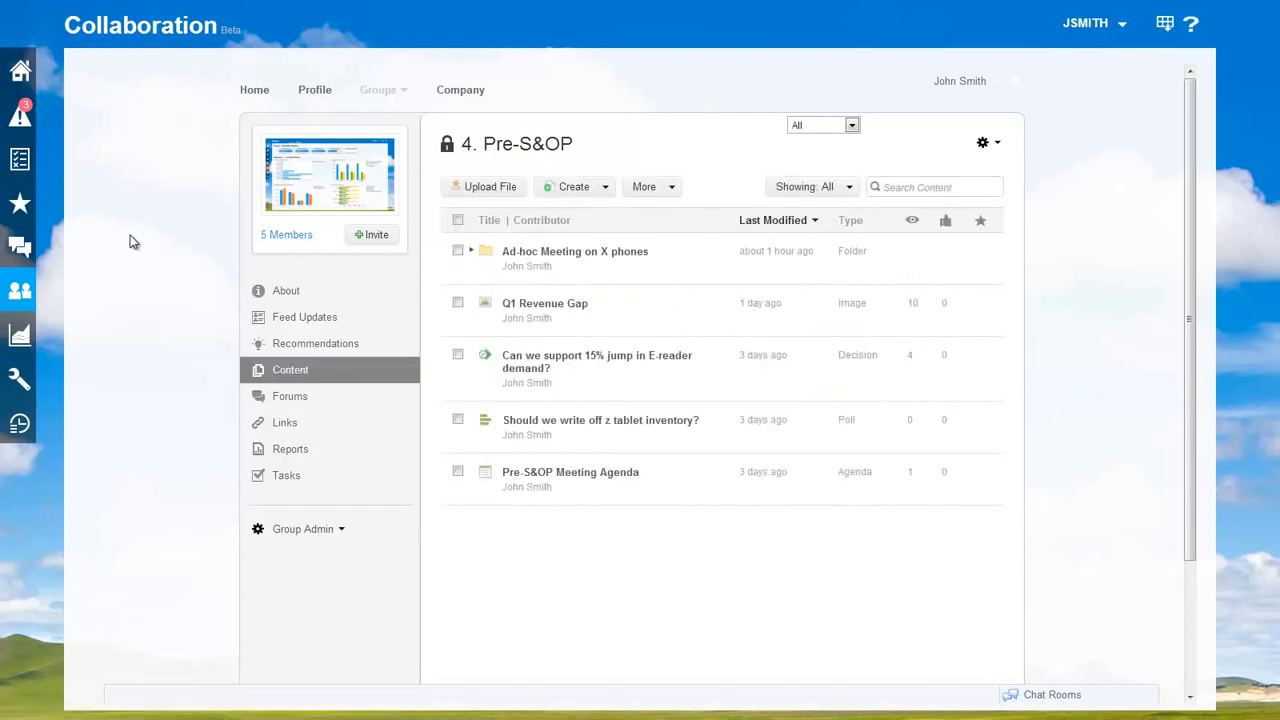
{"action": "left_click", "coordinate": [607, 190]}
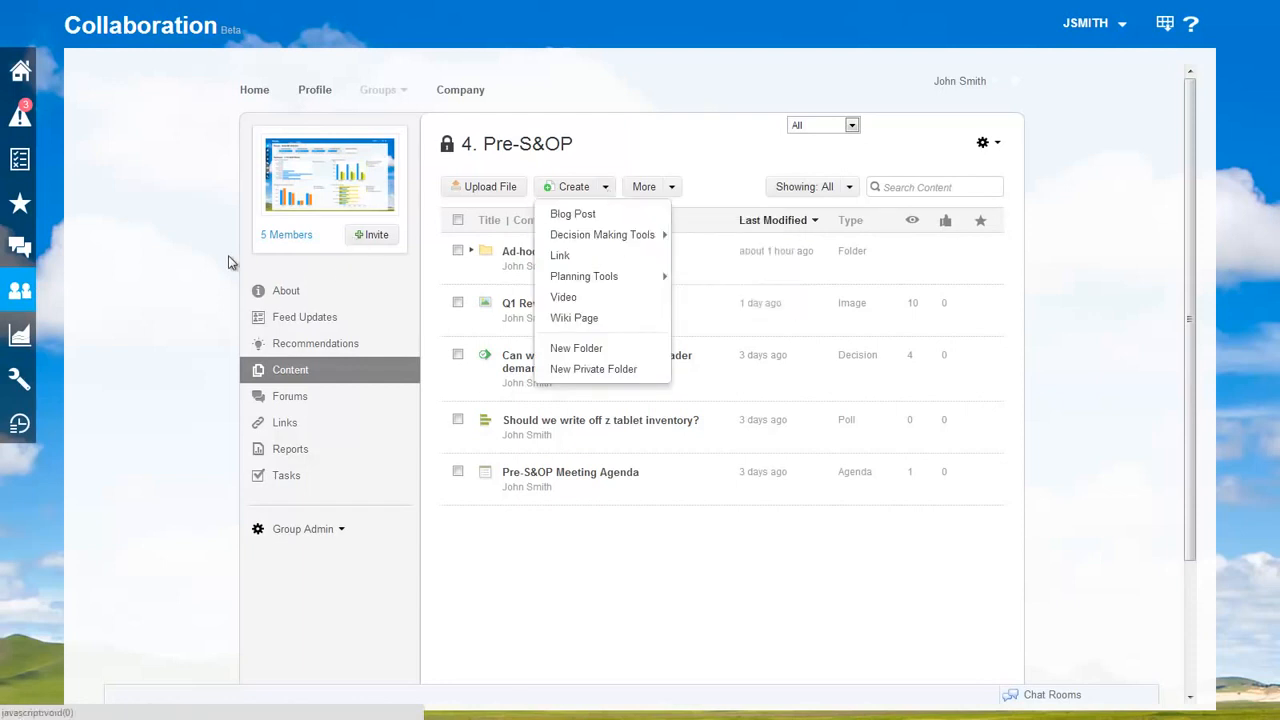
{"action": "left_click", "coordinate": [208, 287]}
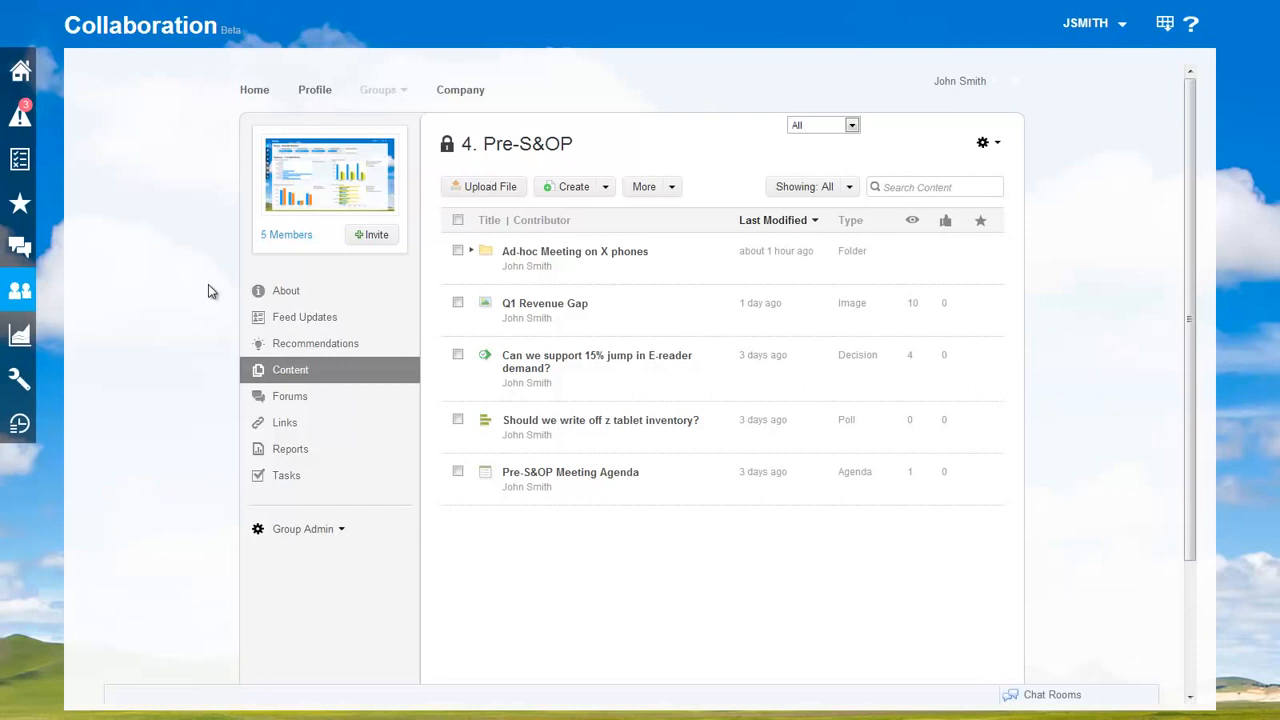
- Open the Q1 Revenue Gap image, read the comment on its Consensus vs AOP X phone chart, and return to the group content
{"action": "left_click", "coordinate": [531, 314]}
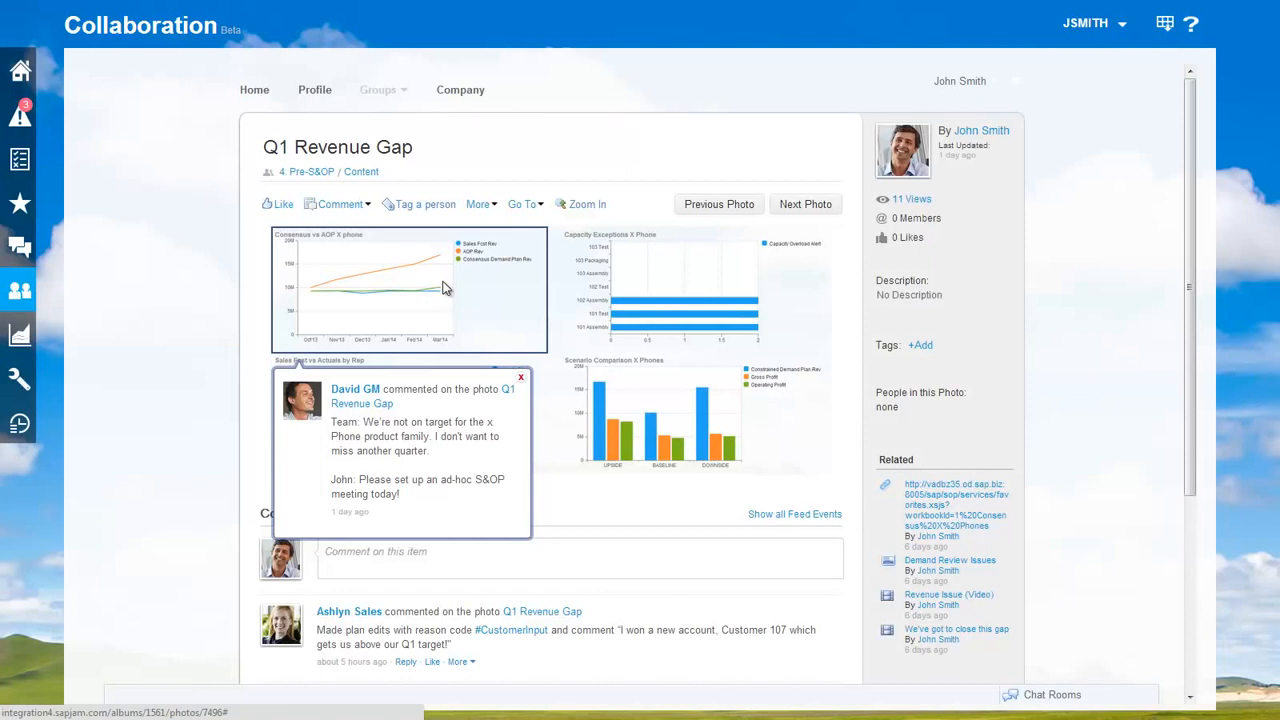
{"action": "left_click", "coordinate": [445, 288]}
{"action": "double_click", "coordinate": [390, 494]}
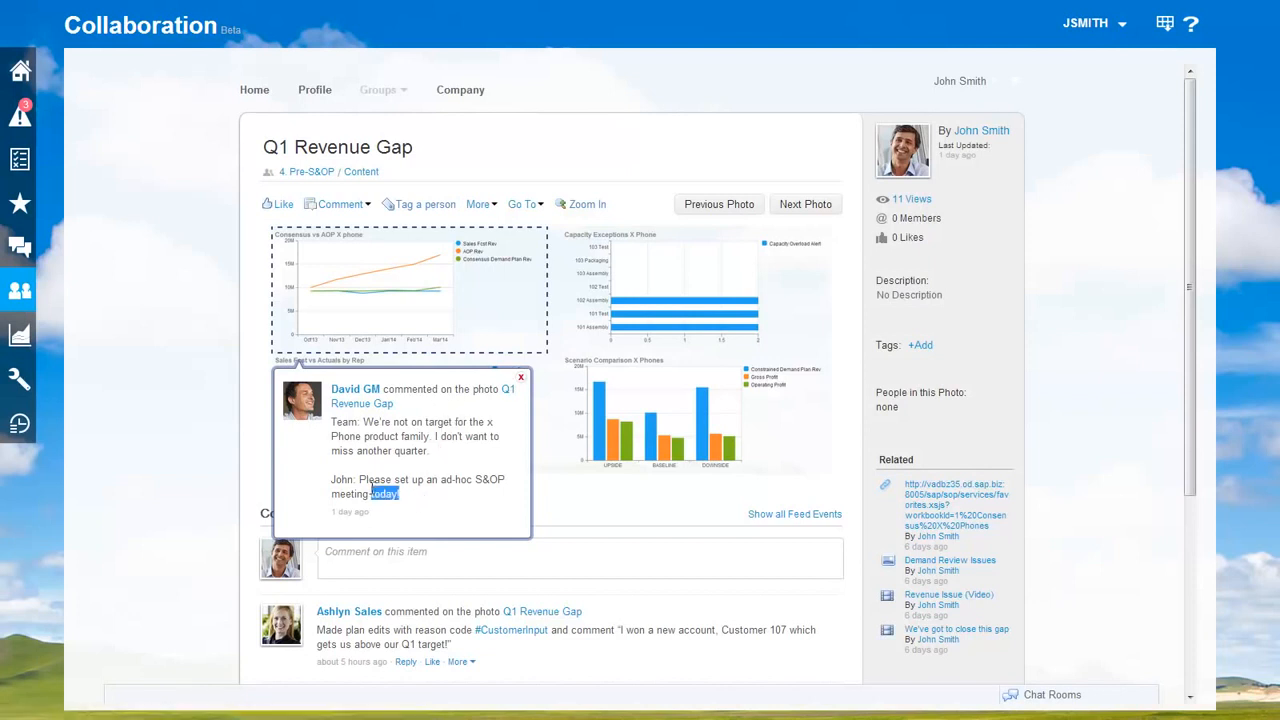
{"action": "left_click", "coordinate": [520, 377]}
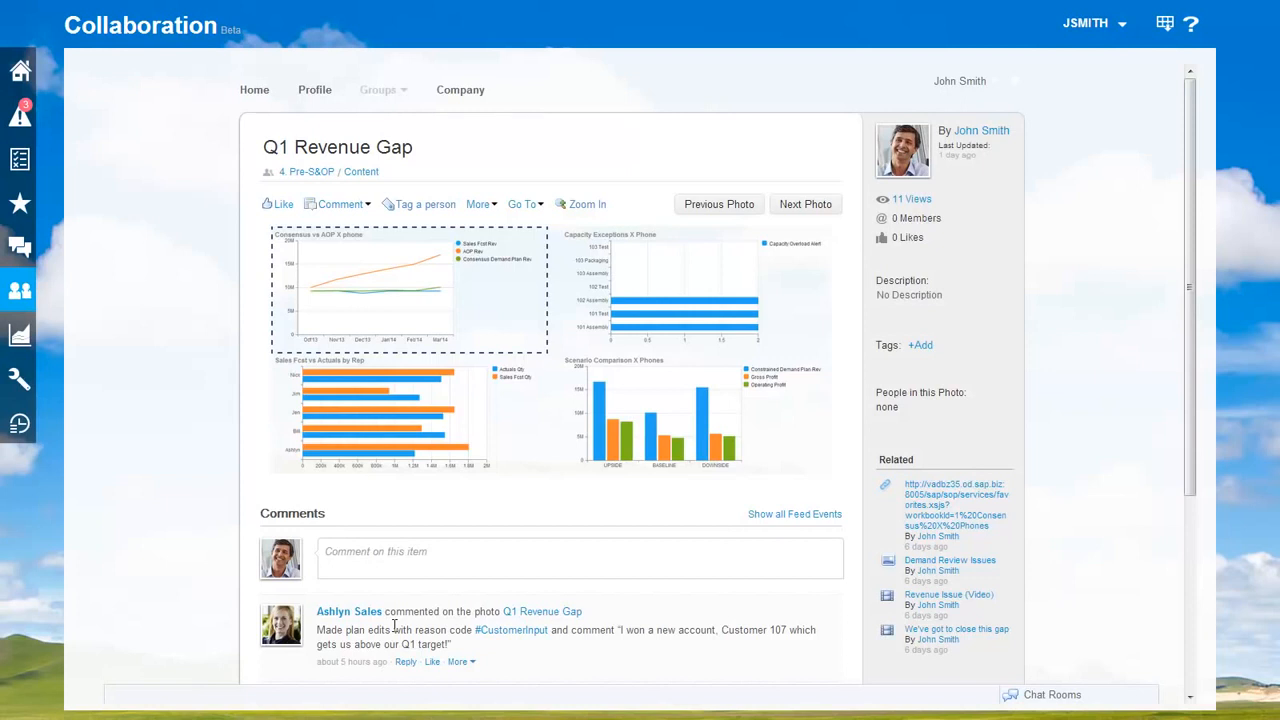
{"action": "left_click", "coordinate": [361, 172]}
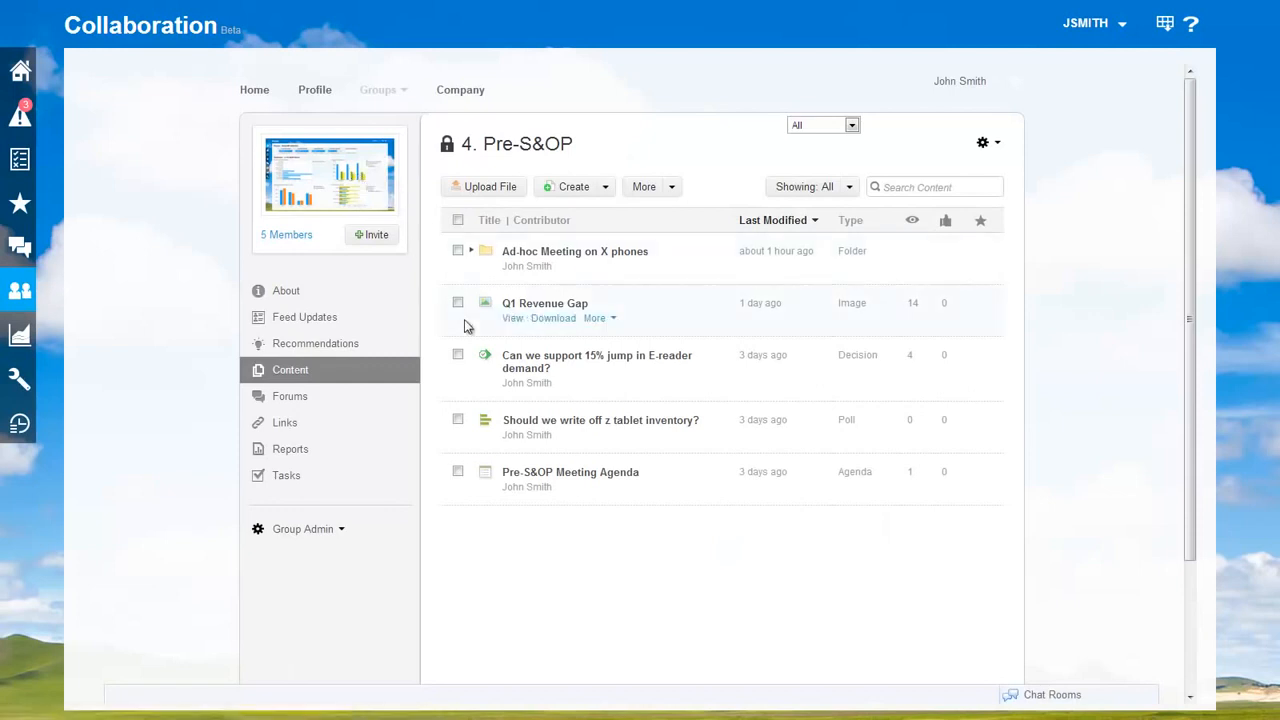
- Open the Ad-hoc Meeting on X phones folder and review its meeting agenda and the X Phone Supply Scenarios pro/con table
{"action": "left_click", "coordinate": [540, 252]}
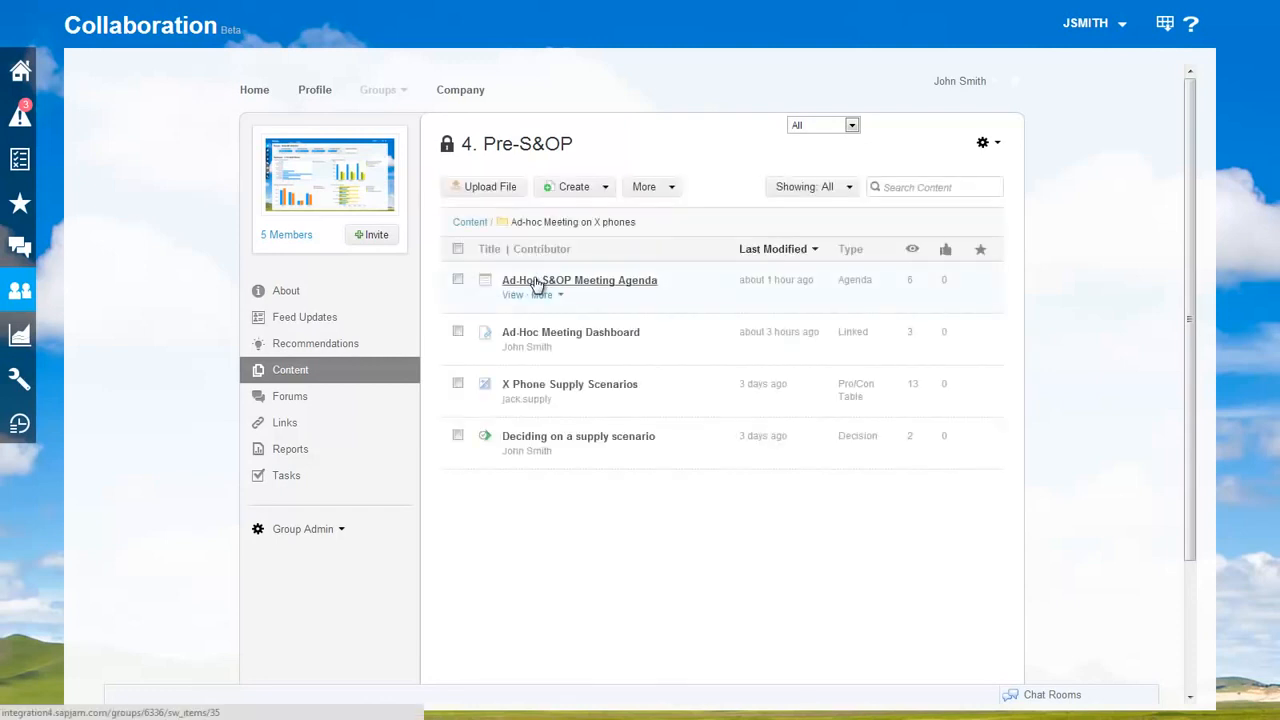
{"action": "left_click", "coordinate": [537, 283]}
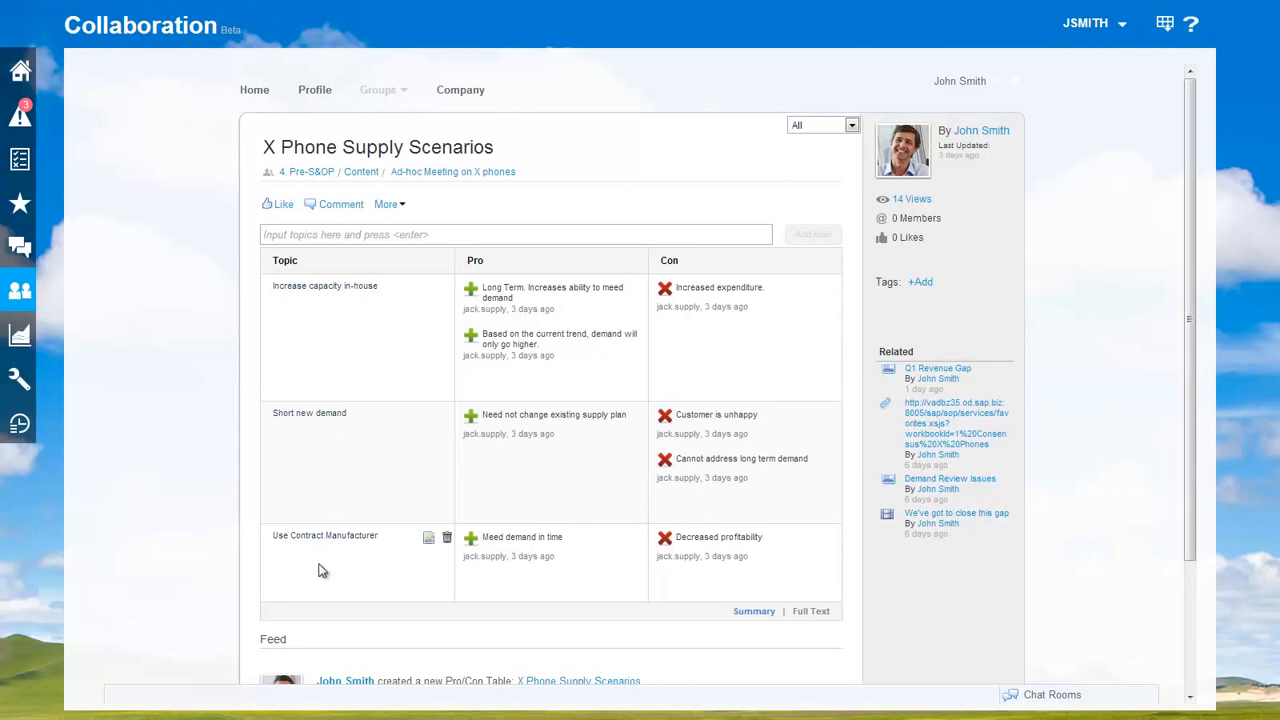
{"action": "key", "text": "alt+Left"}
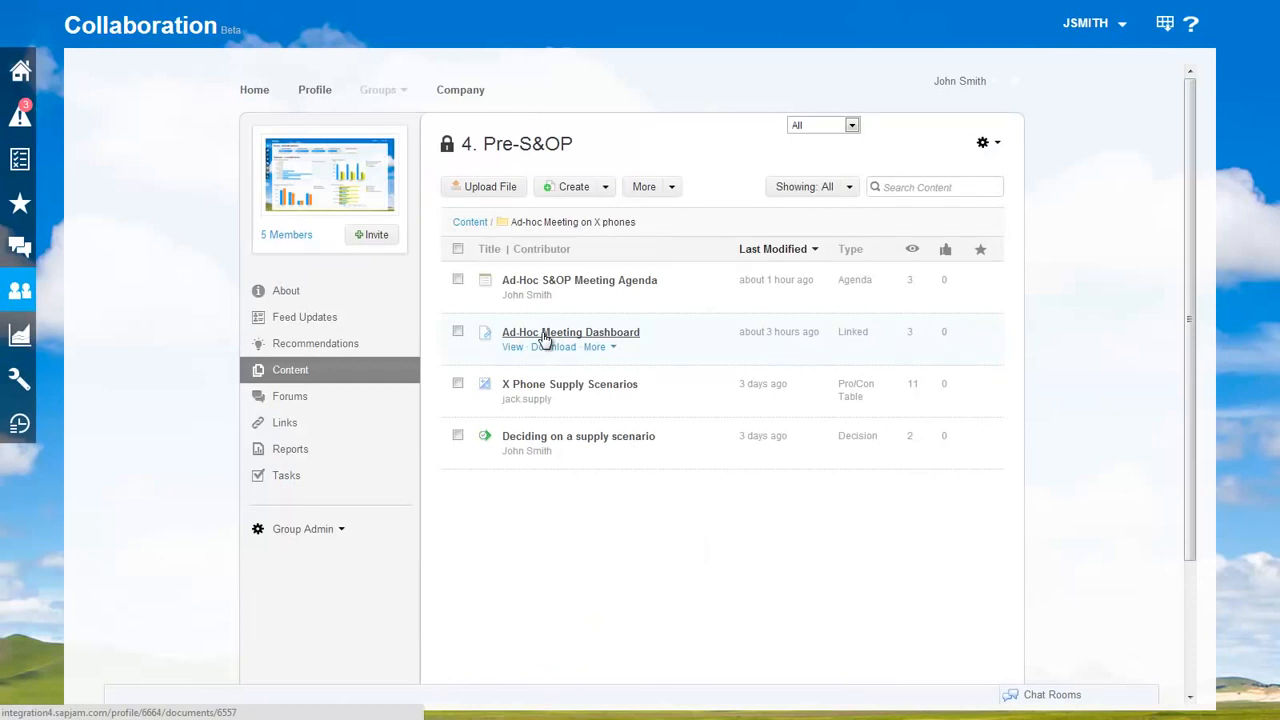
- Open the Ad-Hoc Meeting Dashboard and examine its X Phone capacity exceptions, sales forecast versus actuals by rep, and scenario comparison charts
{"action": "left_click", "coordinate": [545, 335]}
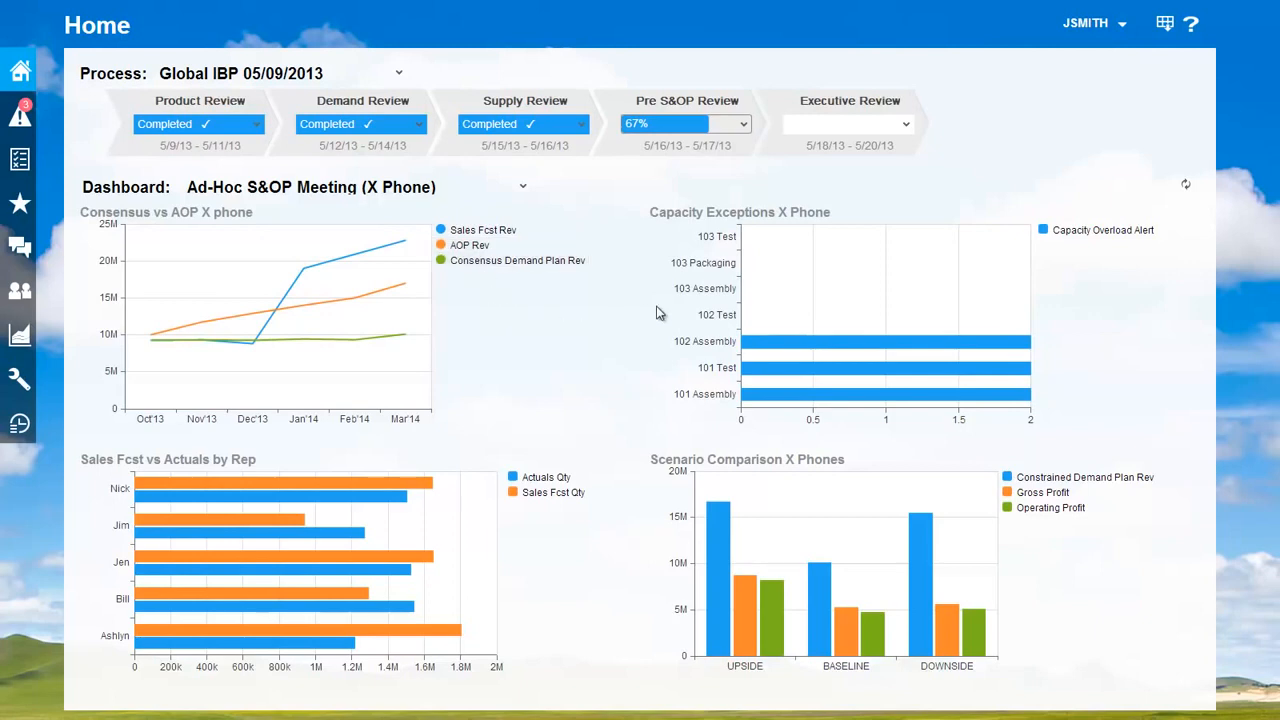
{"action": "mouse_move", "coordinate": [828, 314]}
{"action": "mouse_move", "coordinate": [403, 637]}
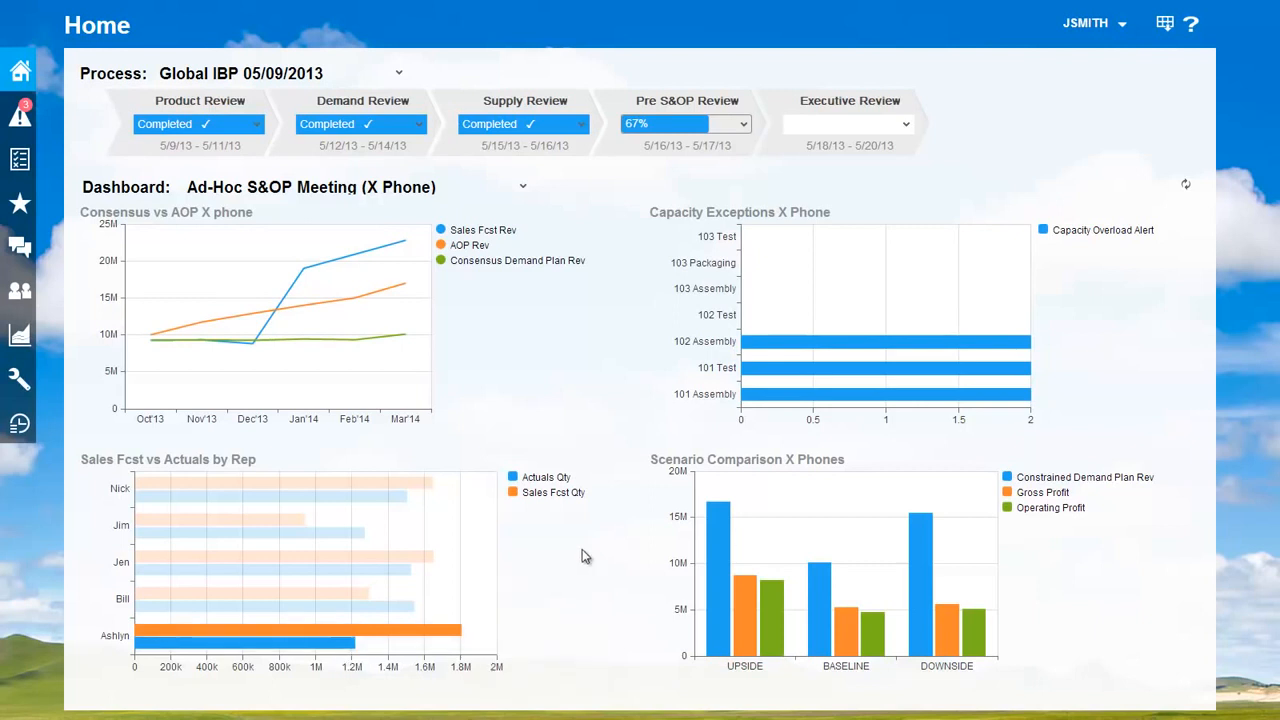
{"action": "mouse_move", "coordinate": [730, 588]}
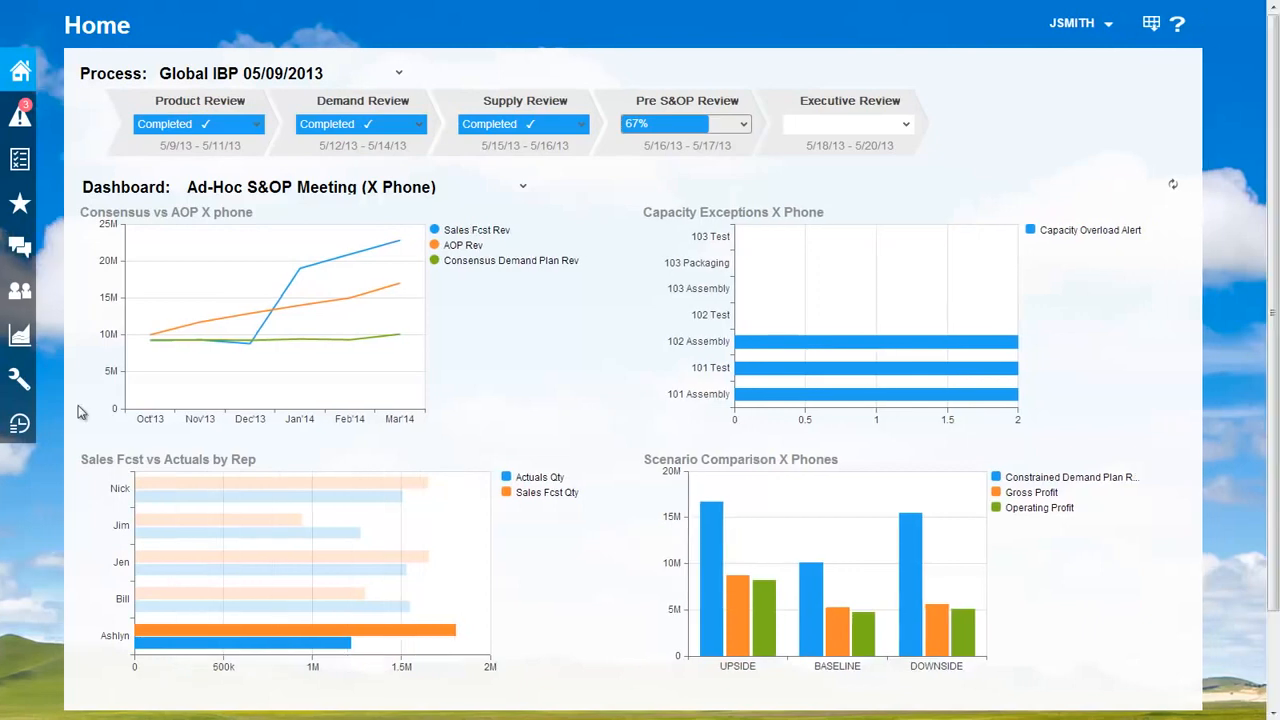
- Open the 1 Consensus X Phones planning view in Excel from the Sales vs Consensus Rev alert and check the flagged Sales Fcst Rev cells
{"action": "left_click", "coordinate": [20, 120]}
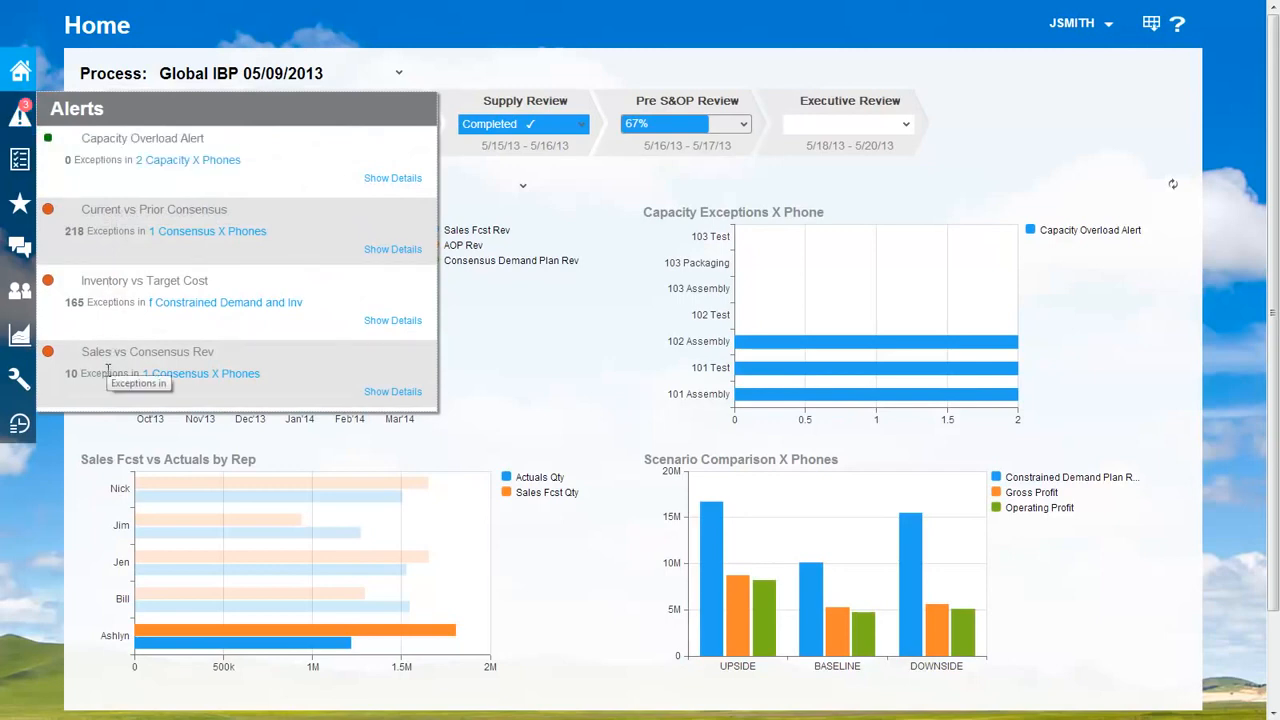
{"action": "left_click", "coordinate": [177, 374]}
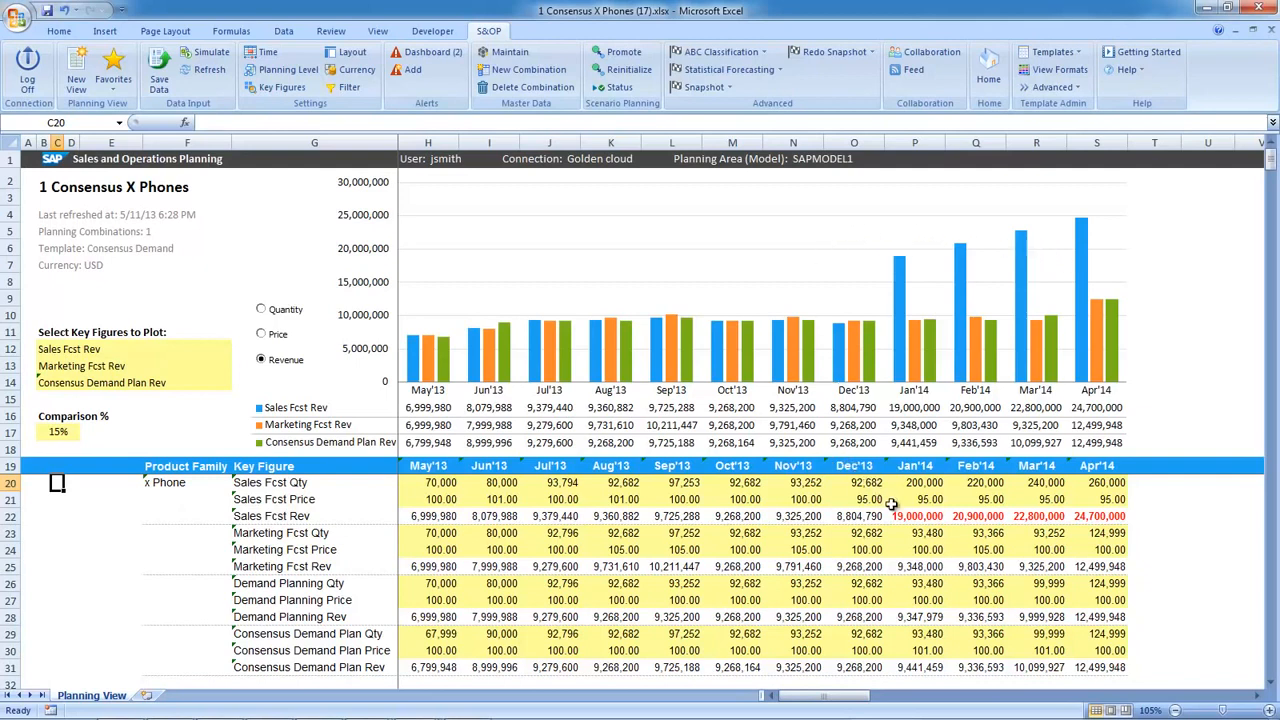
{"action": "left_click_drag", "start_coordinate": [914, 516], "coordinate": [1040, 536]}
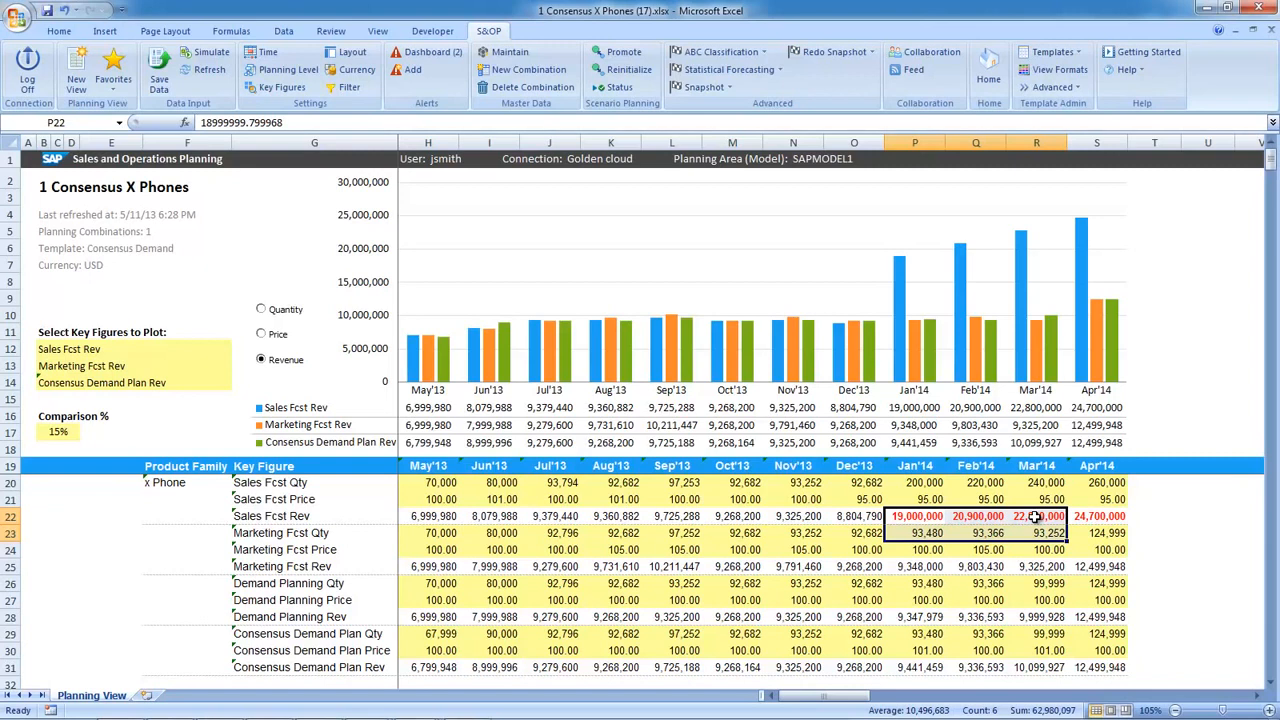
- Copy the Sales Fcst Qty values for Jan'14 through Apr'14 into Consensus Demand Plan Qty and simulate the plan
{"action": "left_click", "coordinate": [930, 484]}
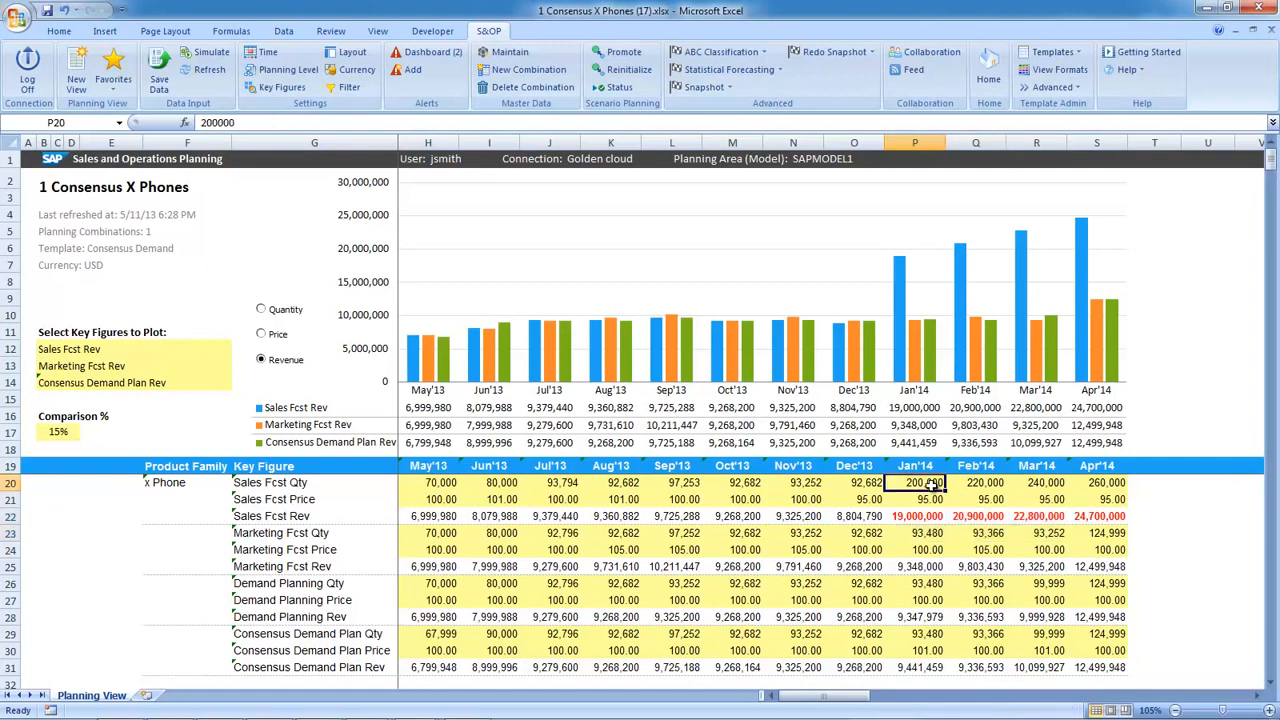
{"action": "left_click_drag", "start_coordinate": [930, 484], "coordinate": [1100, 484]}
{"action": "key", "text": "ctrl+c"}
{"action": "left_click", "coordinate": [912, 633]}
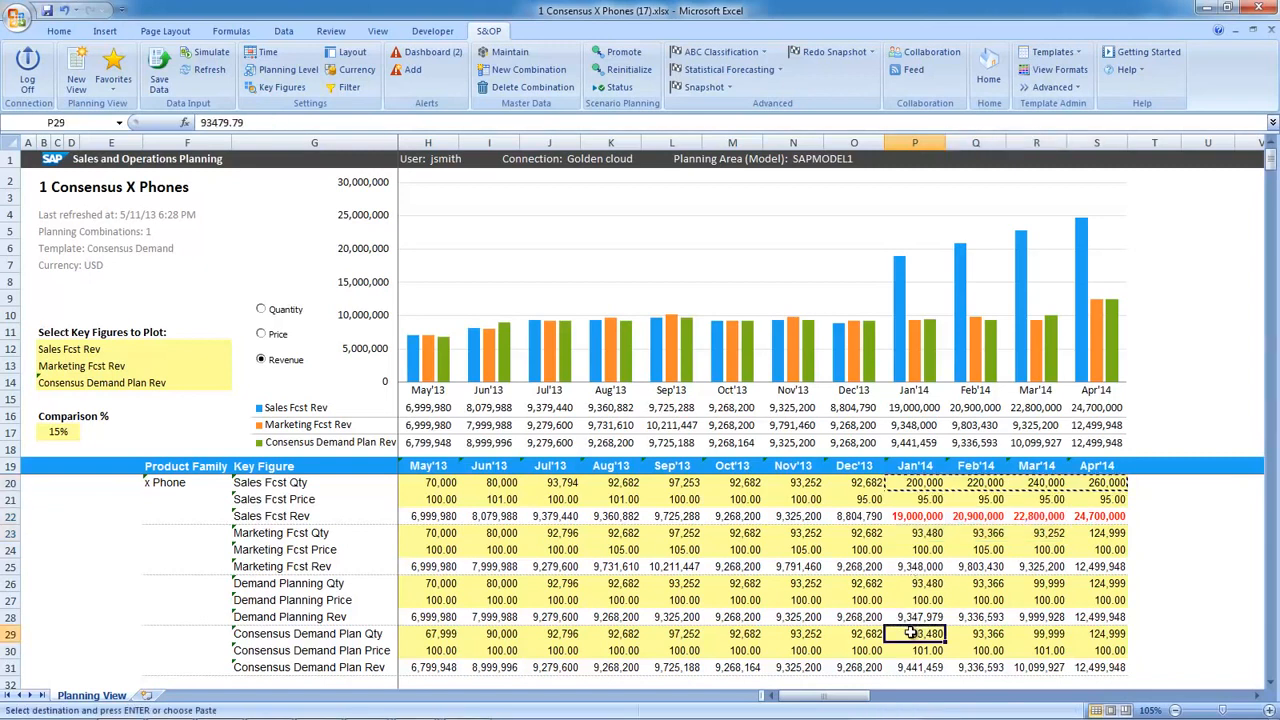
{"action": "key", "text": "Return"}
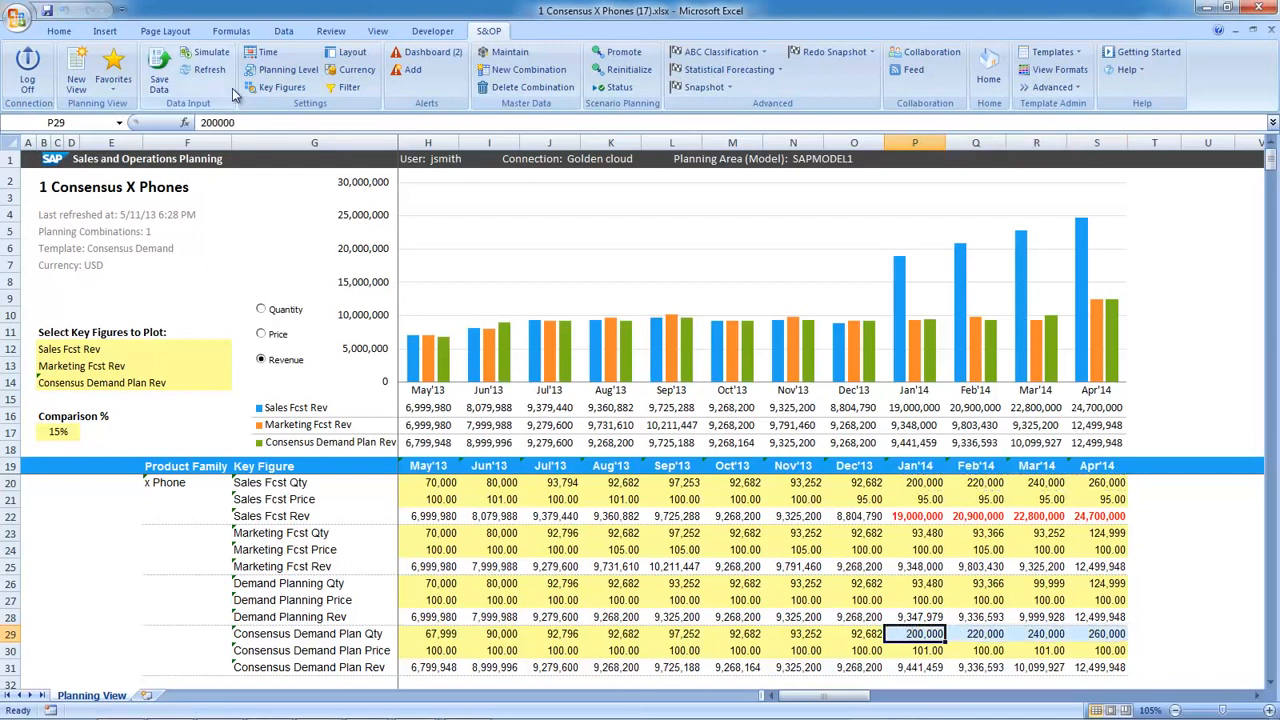
{"action": "left_click", "coordinate": [207, 53]}
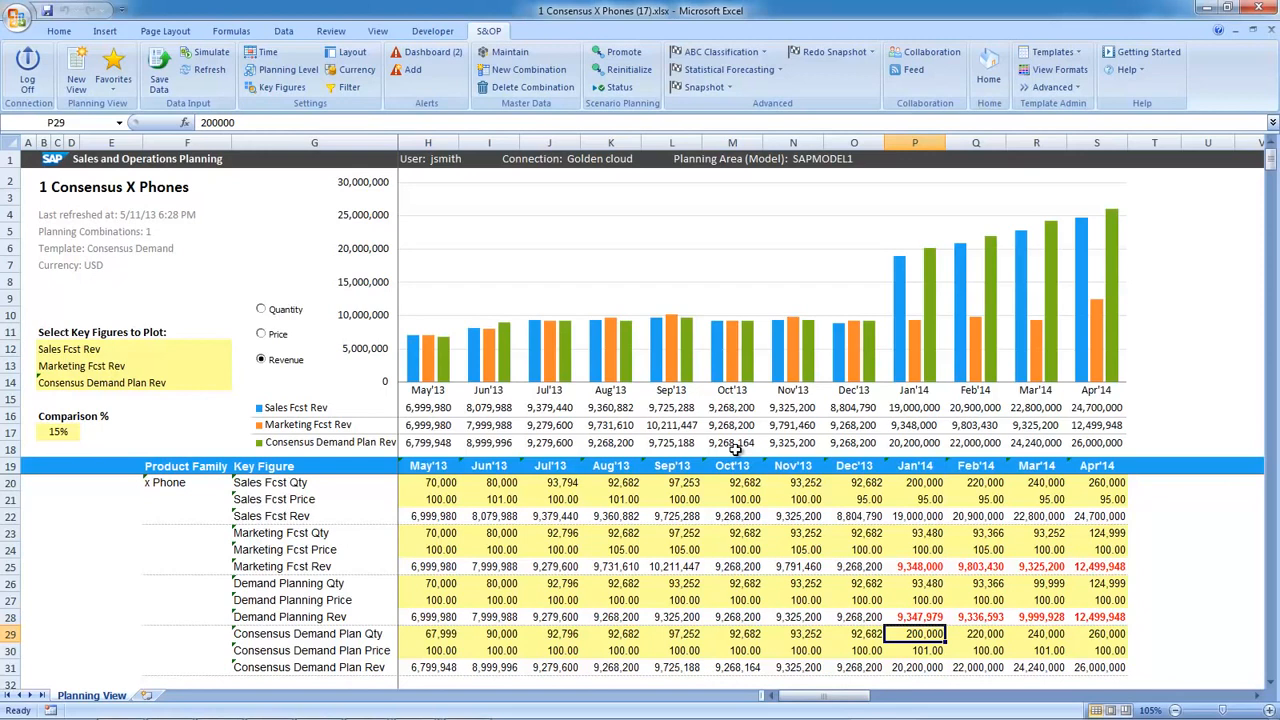
- Set Consensus Demand Plan Qty for Jan'14 through Apr'14 to 75% of Sales Fcst Qty, using =P20*.75 filled across the row
{"action": "type", "text": "="}
{"action": "left_click", "coordinate": [913, 484]}
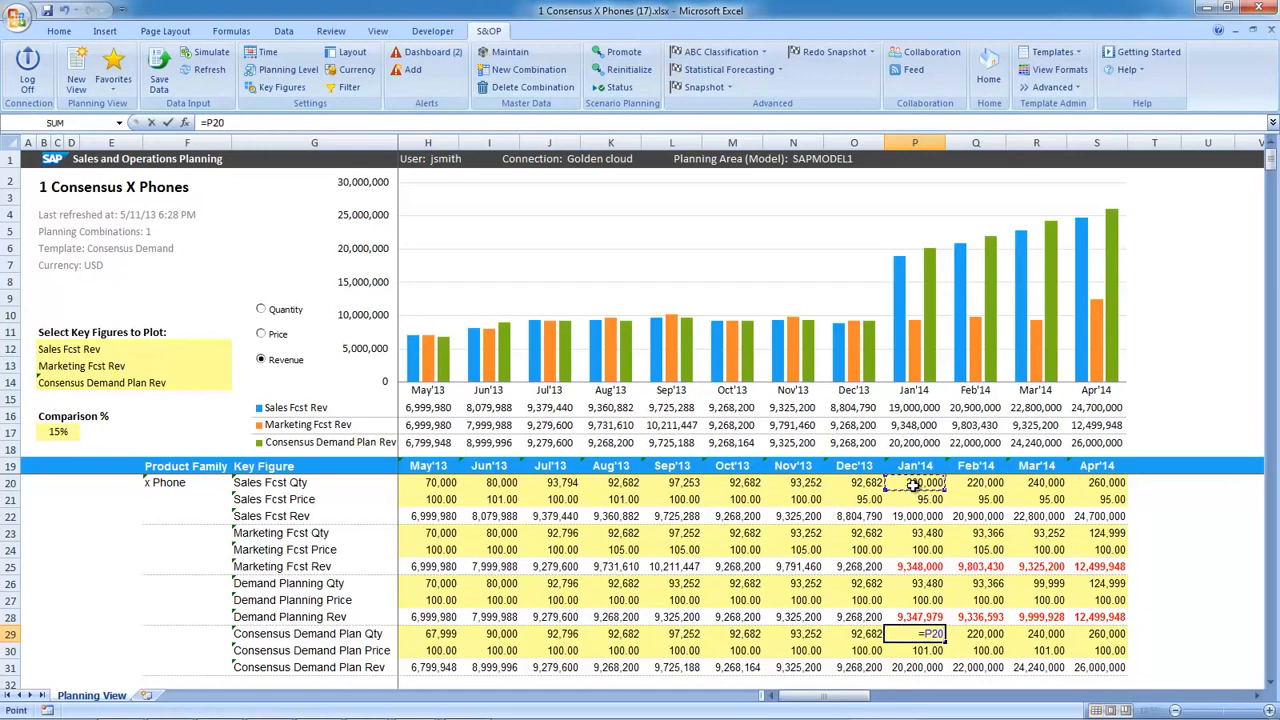
{"action": "type", "text": "*.75"}
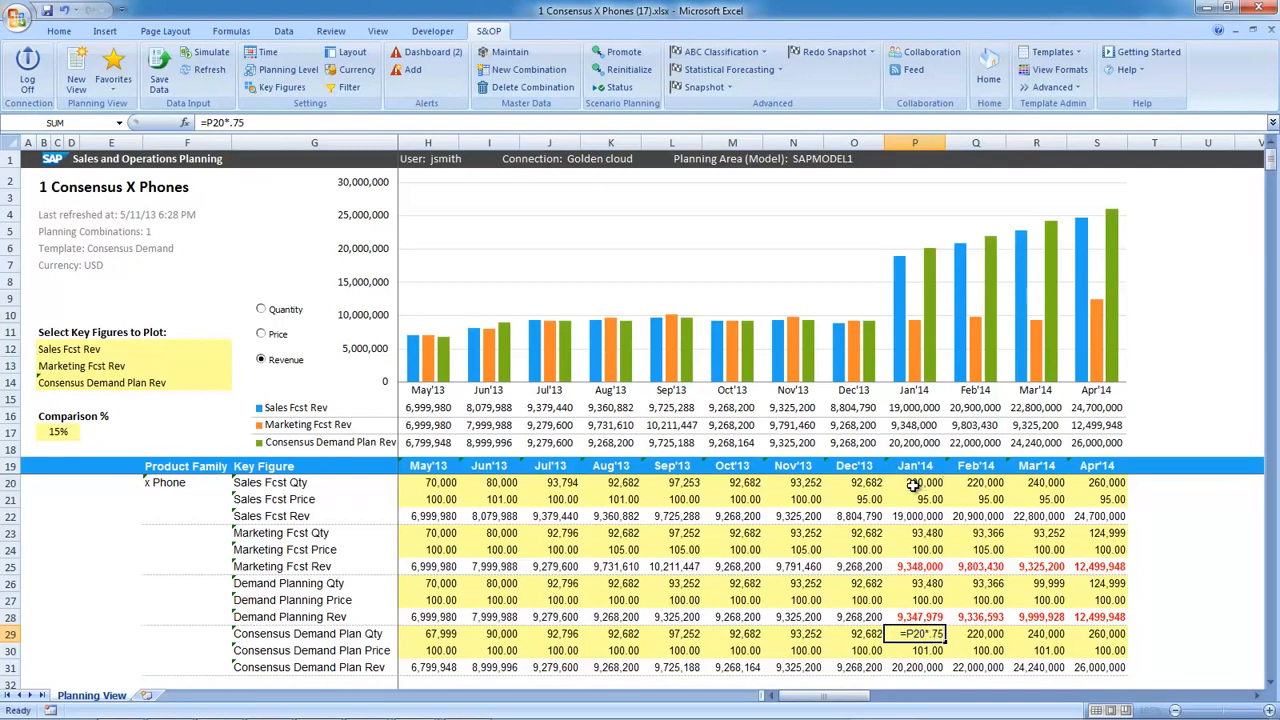
{"action": "key", "text": "ctrl+Return"}
{"action": "key", "text": "shift+Right"}
{"action": "key", "text": "shift+Right"}
{"action": "key", "text": "shift+Right"}
{"action": "key", "text": "ctrl+r"}
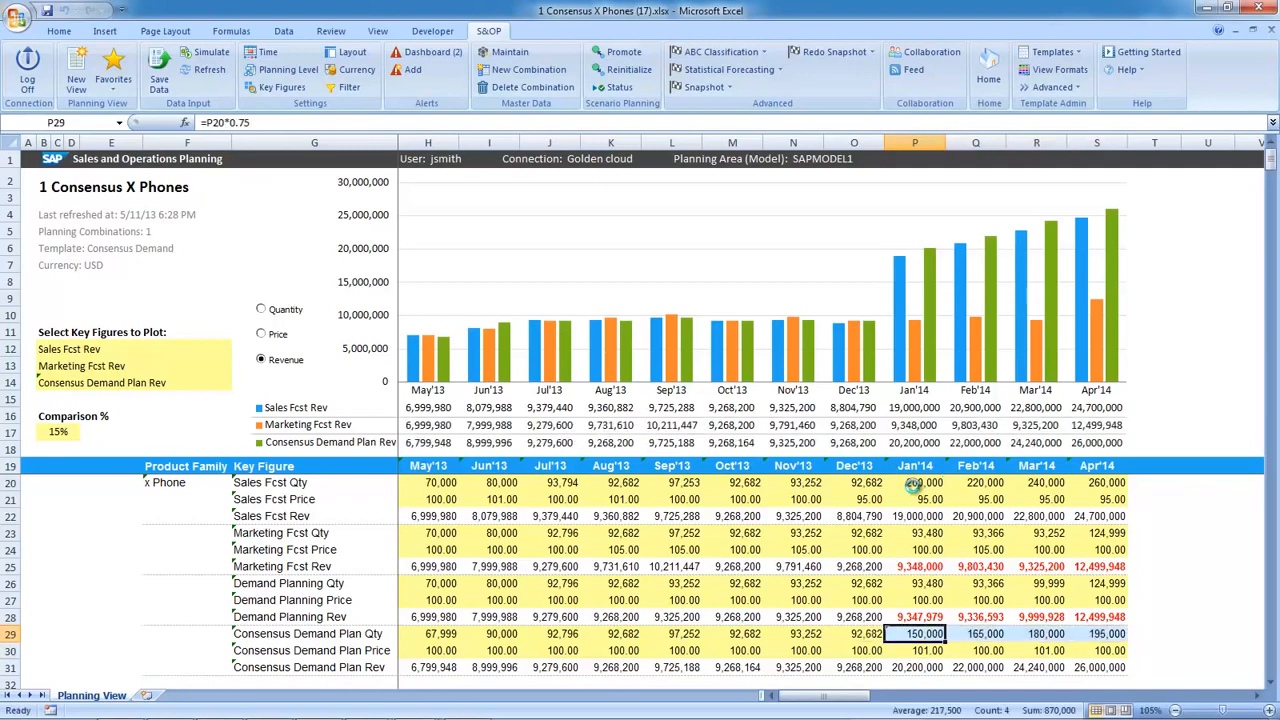
- Save the changes with reason code Sales Input and a comment on the new-account forecast increase reduced for bias, shared with 4. Pre-S&OP
{"action": "left_click", "coordinate": [159, 78]}
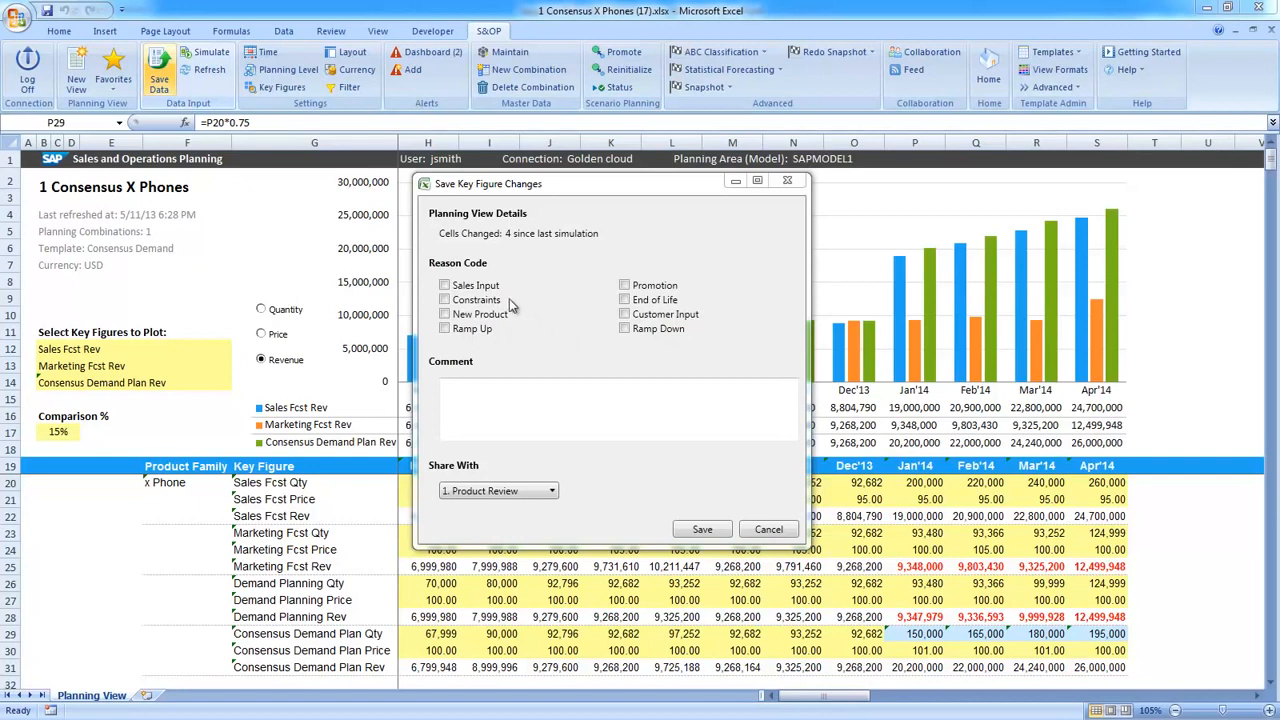
{"action": "left_click", "coordinate": [480, 286]}
{"action": "left_click", "coordinate": [492, 388]}
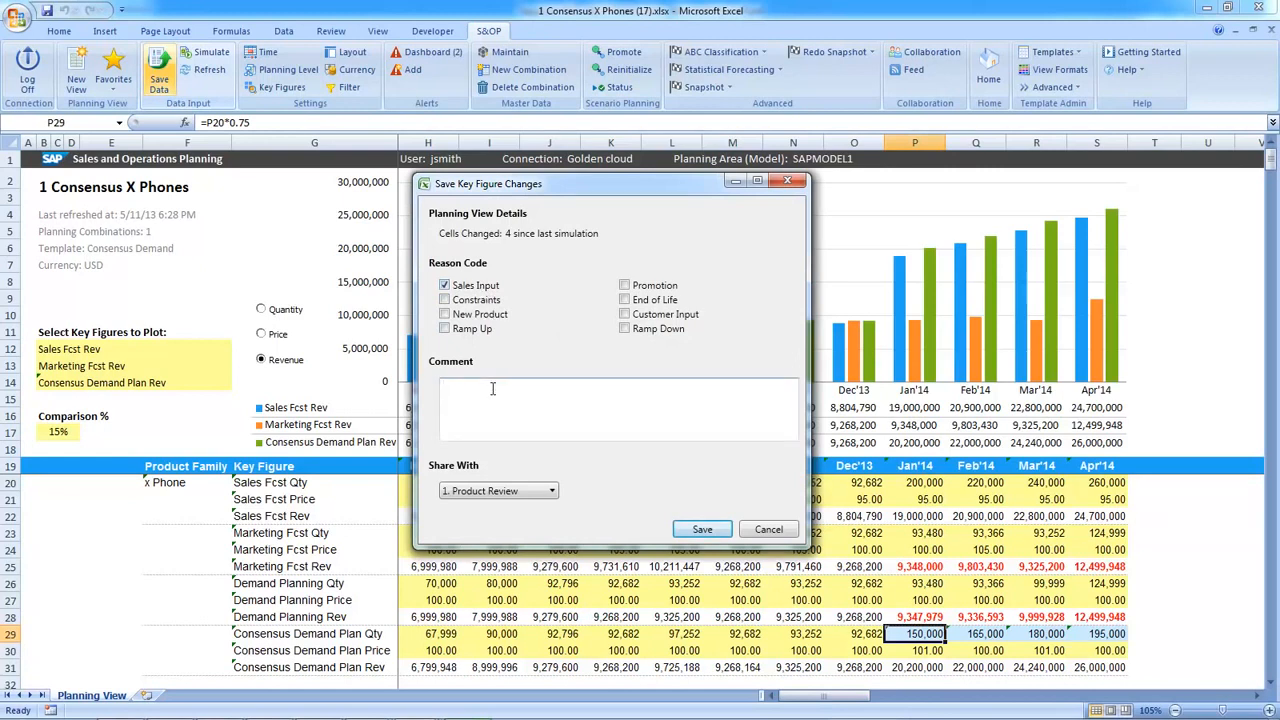
{"action": "type", "text": "Reflecting Ashlyn's increased sales forecast thanks to new account but reduced due forecast bias"}
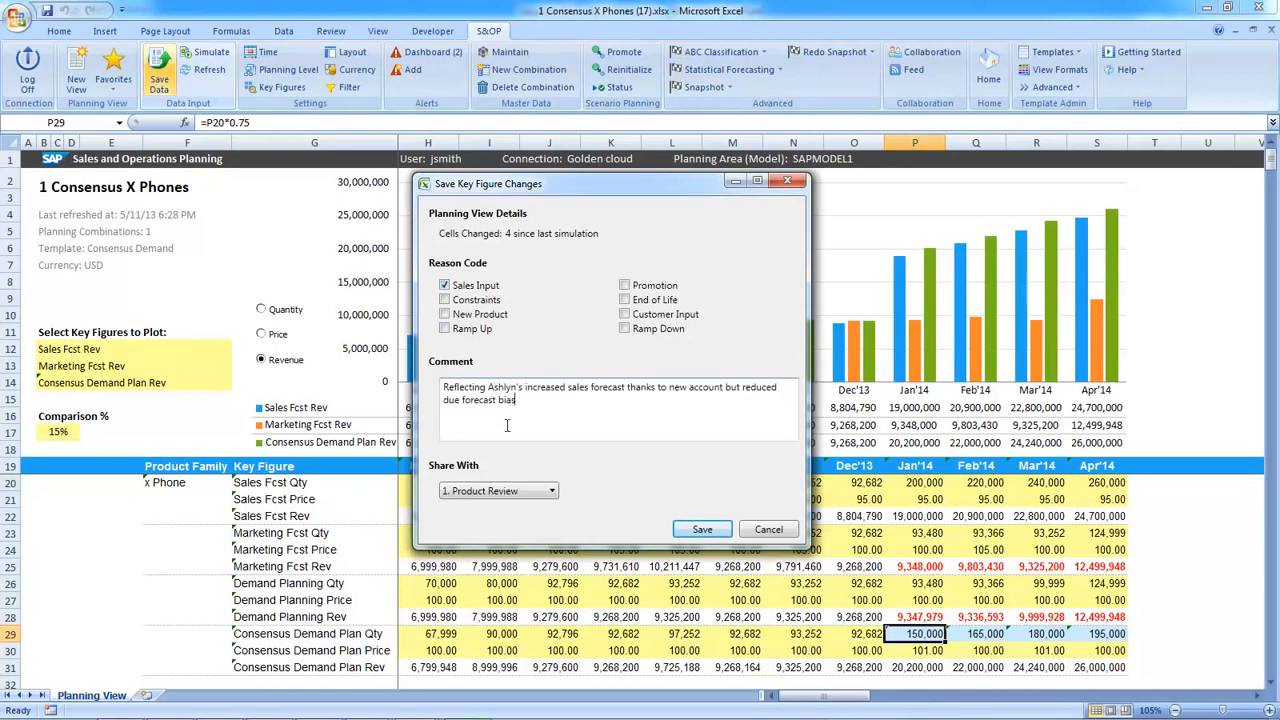
{"action": "left_click", "coordinate": [527, 491]}
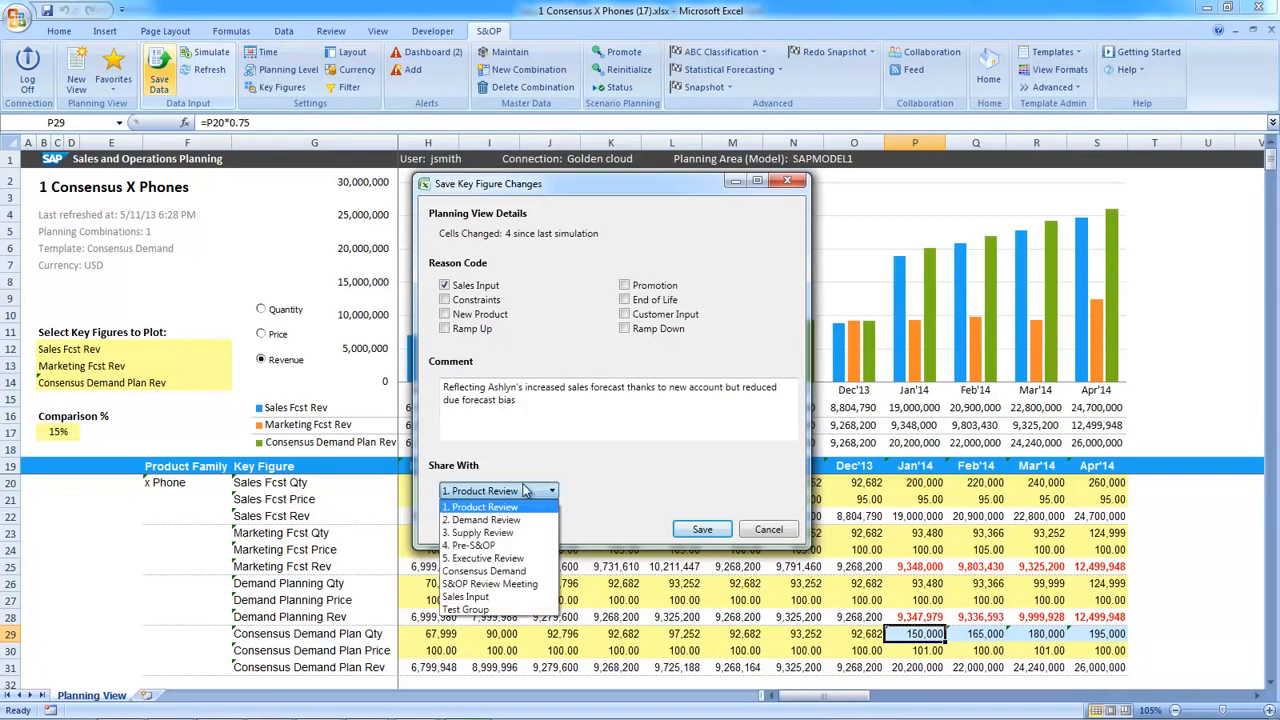
{"action": "left_click", "coordinate": [533, 545]}
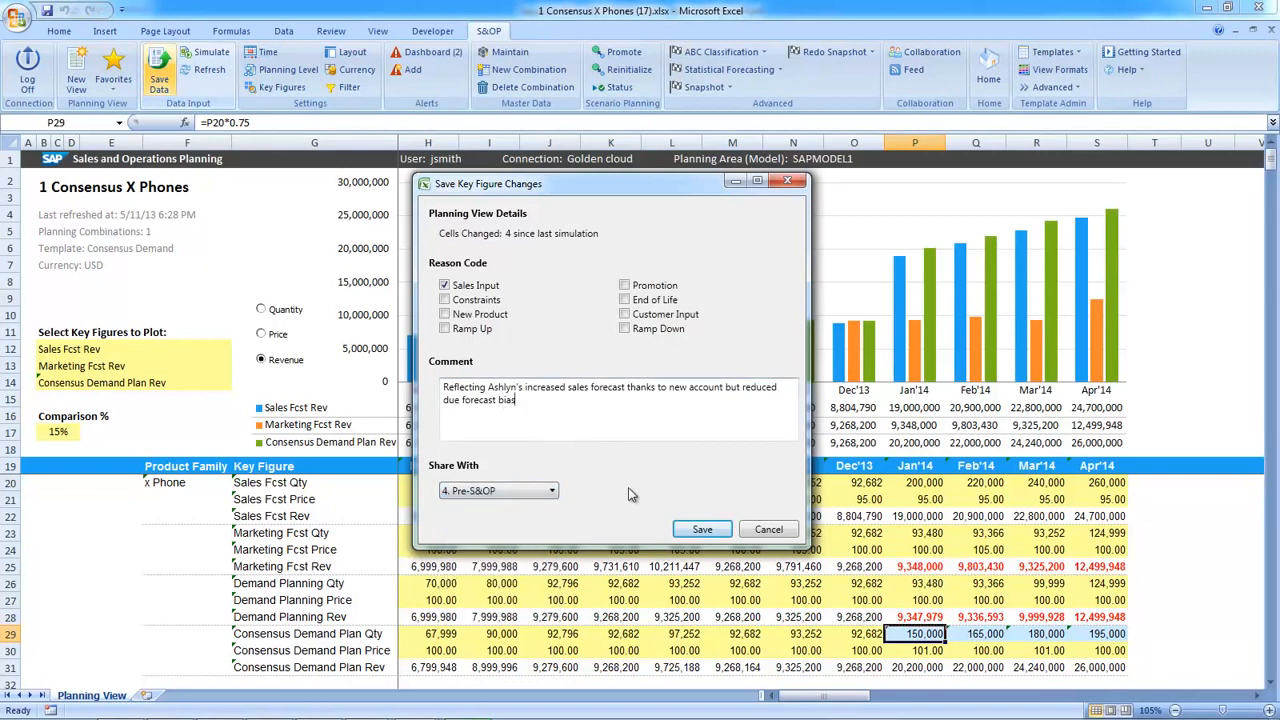
{"action": "left_click", "coordinate": [681, 531]}
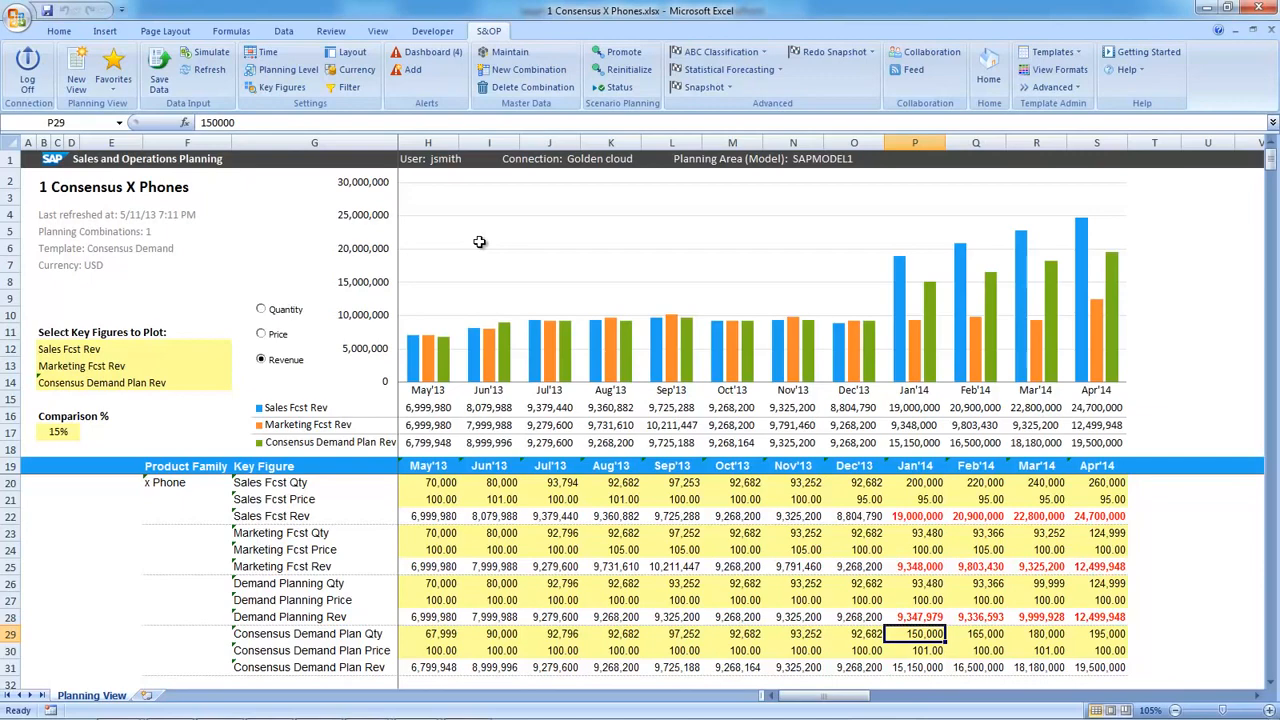
- Open the 2 Capacity X Phones view from the Capacity Overload Alert, and the 2 Upside Capacity X Phones favorite for comparison
{"action": "left_click", "coordinate": [418, 52]}
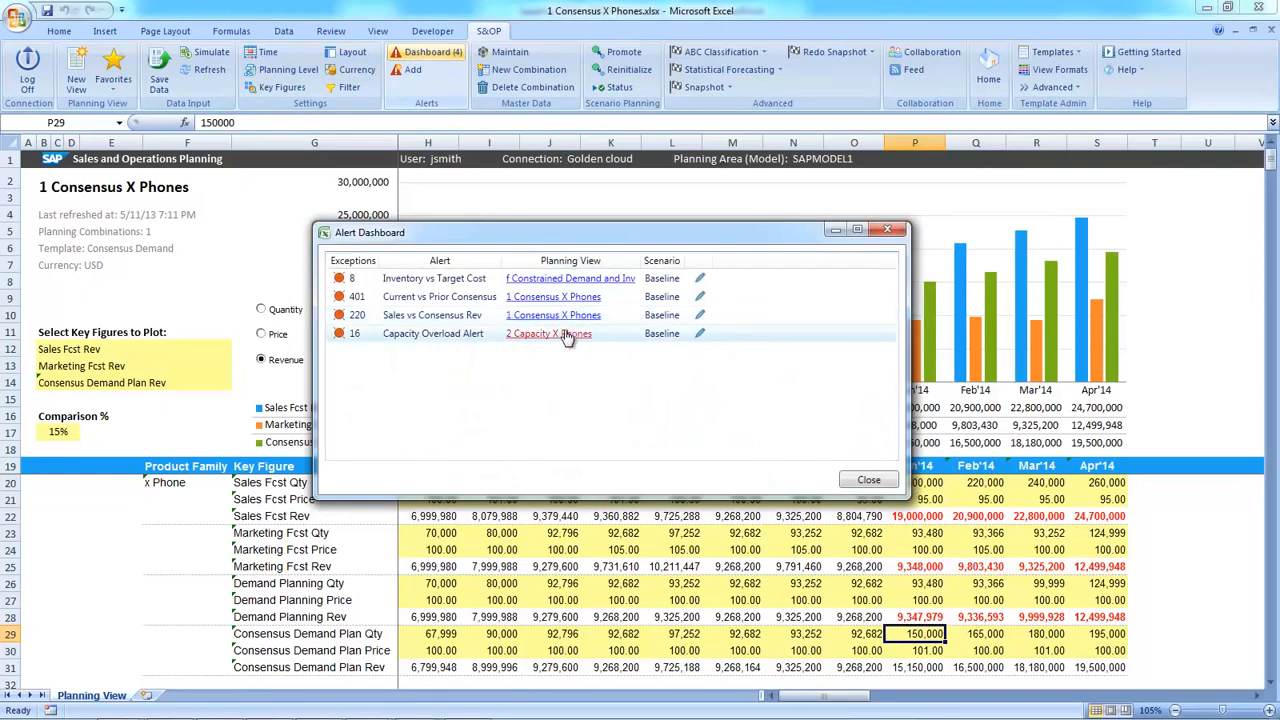
{"action": "left_click", "coordinate": [564, 331]}
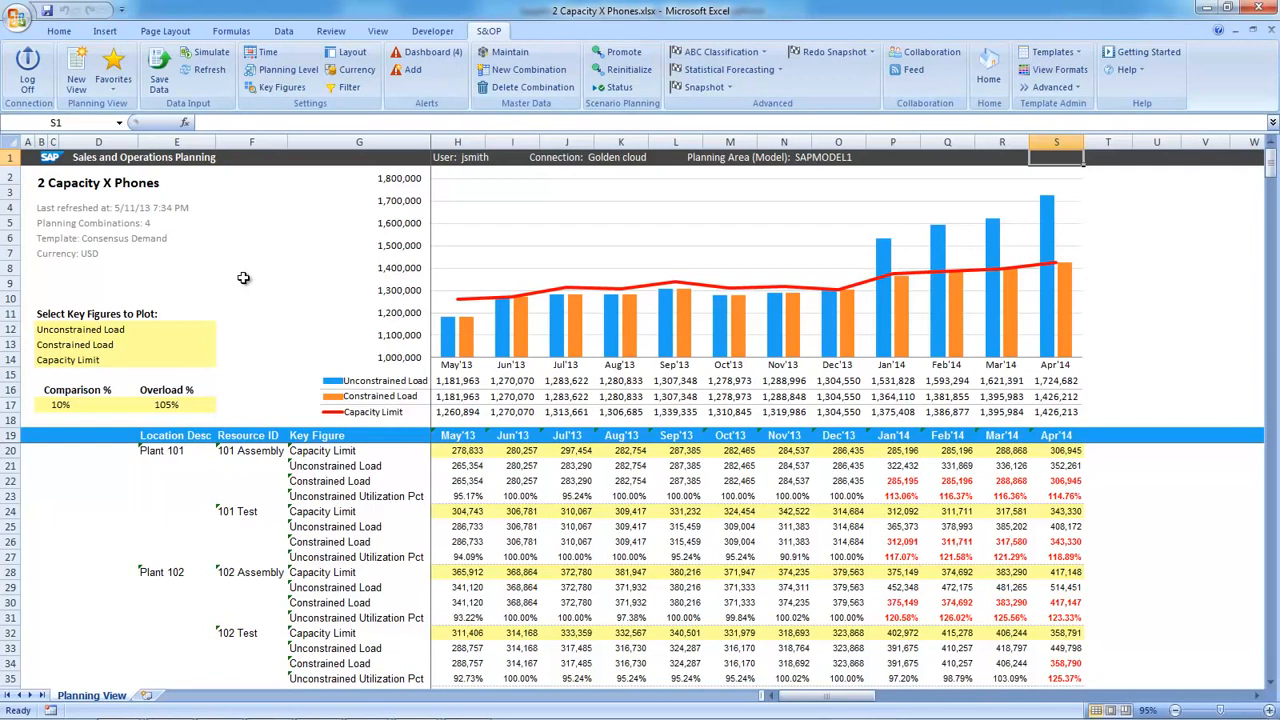
{"action": "left_click", "coordinate": [115, 86]}
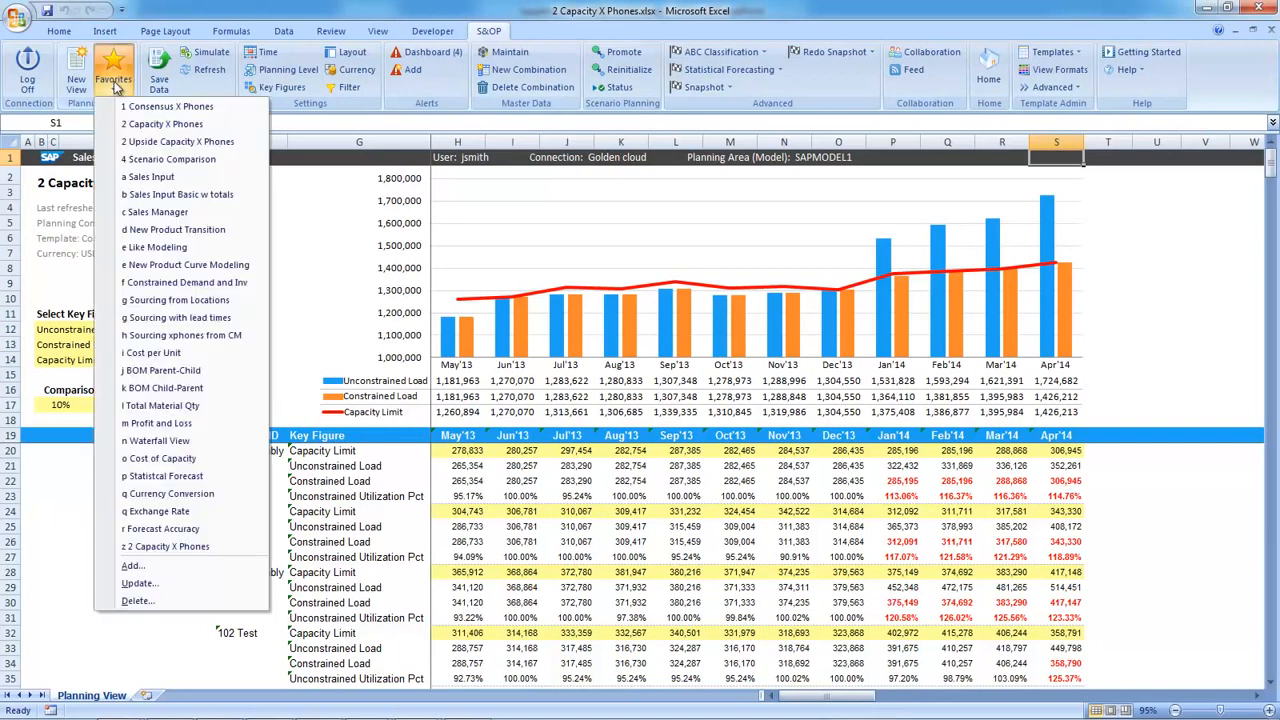
{"action": "left_click", "coordinate": [142, 142]}
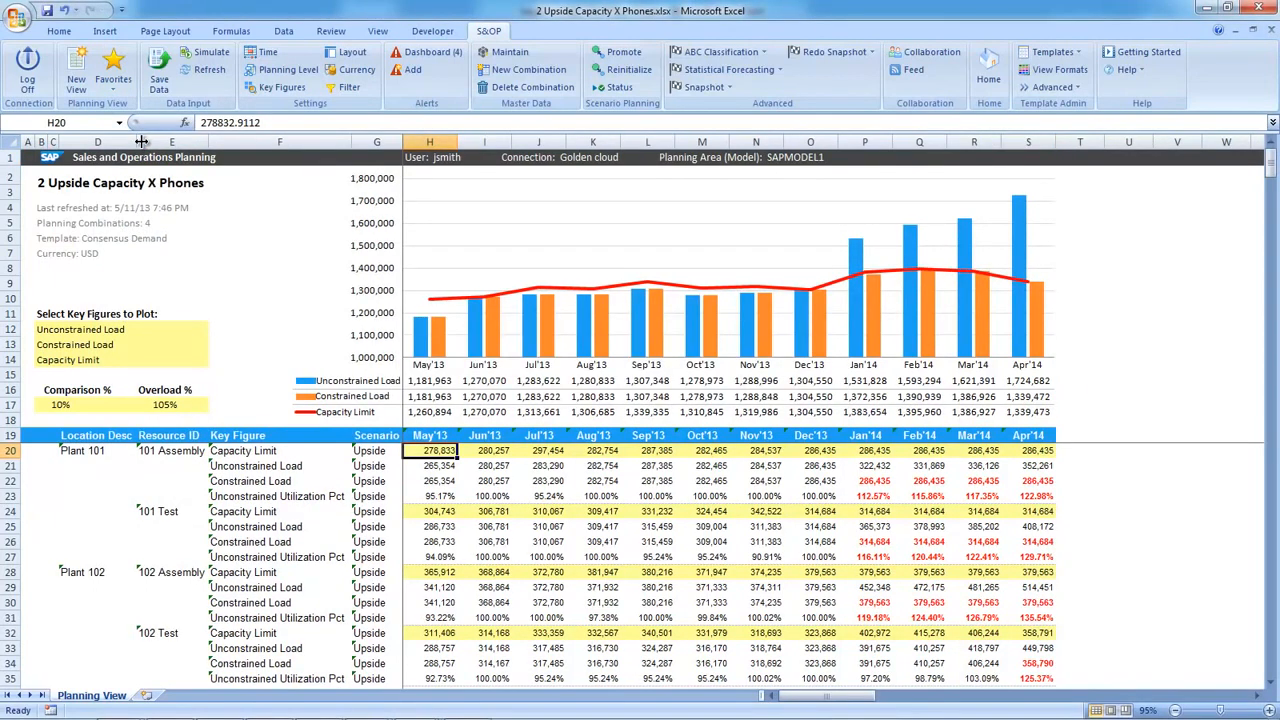
- Copy the Unconstrained Load values for Jan'14 through Apr'14 into the Capacity Limit row of Plant 101's 101 Assembly resource
{"action": "left_click", "coordinate": [868, 466]}
{"action": "key", "text": "shift+Right"}
{"action": "key", "text": "shift+Right"}
{"action": "key", "text": "shift+Right"}
{"action": "key", "text": "shift+Right"}
{"action": "key", "text": "shift+Left"}
{"action": "key", "text": "ctrl+c"}
{"action": "key", "text": "Up"}
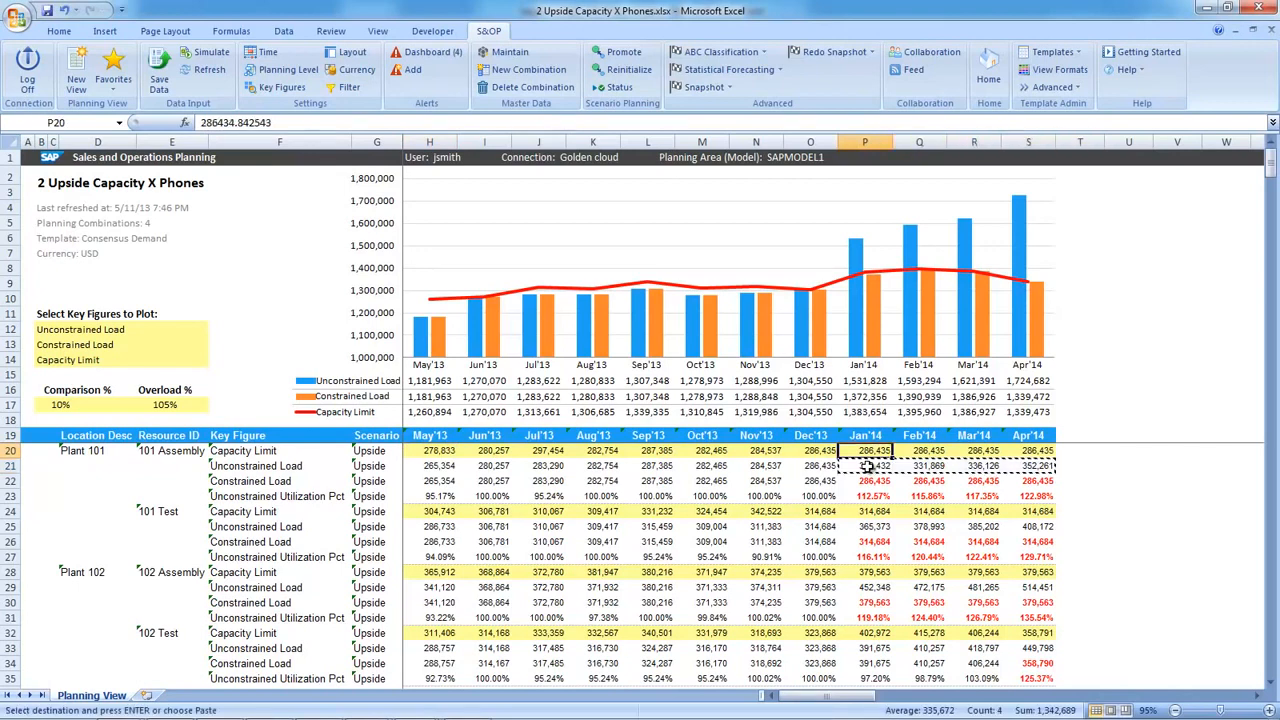
{"action": "key", "text": "ctrl+v"}
- Set the 101 Test Capacity Limit for Jan'14 through Apr'14 to that resource's Unconstrained Load values
{"action": "key", "text": "Down"}
{"action": "key", "text": "Down"}
{"action": "key", "text": "Down"}
{"action": "key", "text": "Down"}
{"action": "key", "text": "Down"}
{"action": "key", "text": "shift+Right"}
{"action": "key", "text": "shift+Right"}
{"action": "key", "text": "shift+Right"}
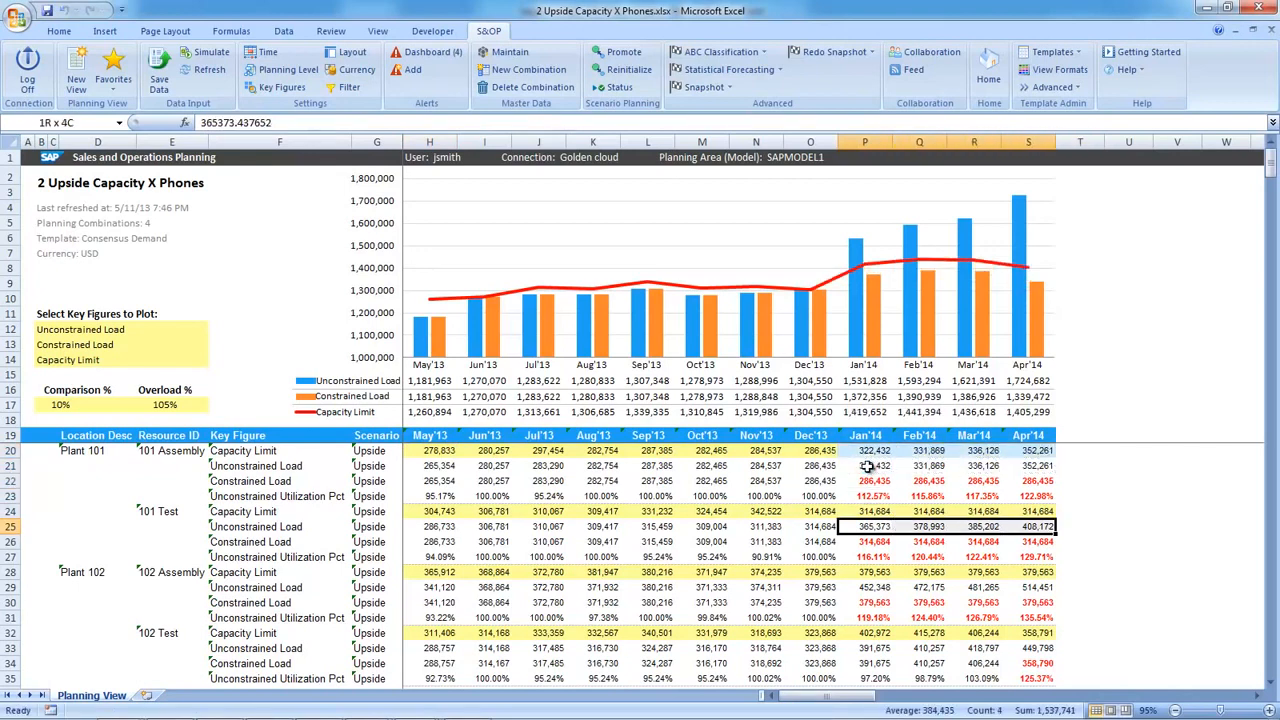
{"action": "key", "text": "ctrl+c"}
{"action": "key", "text": "Up"}
- Copy Plant 102's 102 Assembly Unconstrained Load for Jan'14 through Apr'14 into its Capacity Limit row
{"action": "key", "text": "Down"}
{"action": "key", "text": "Down"}
{"action": "key", "text": "Down"}
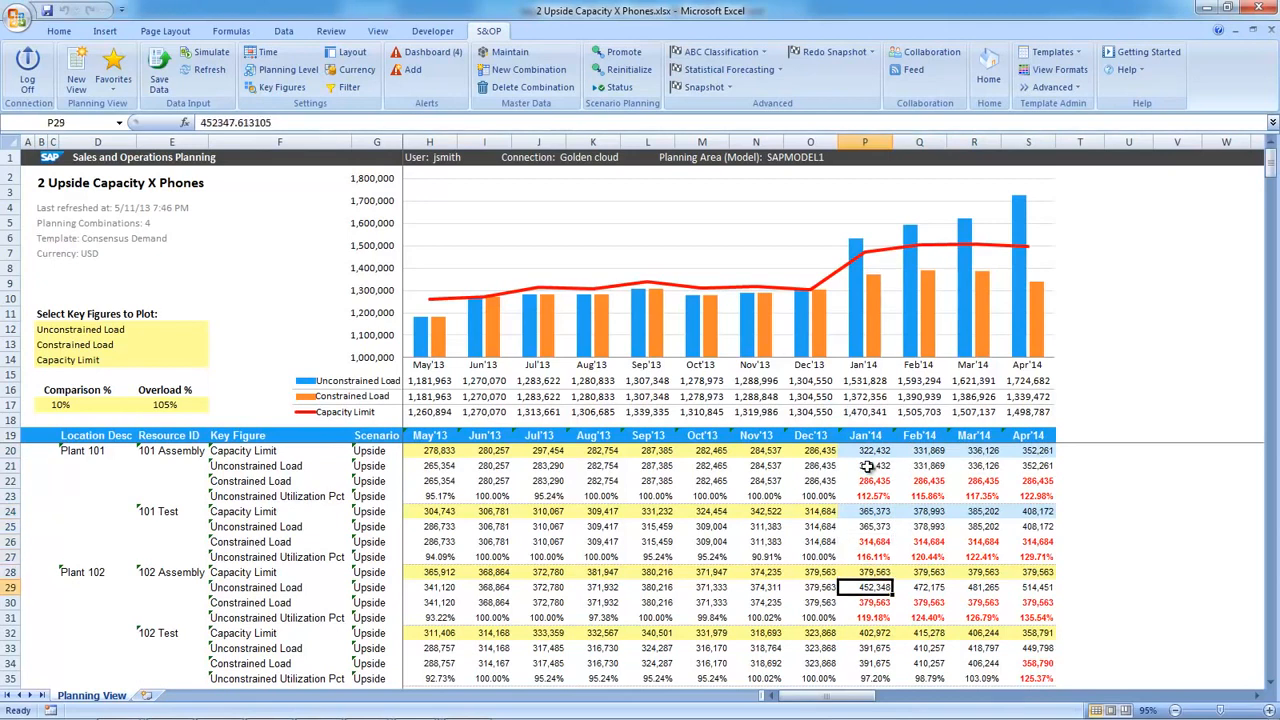
{"action": "key", "text": "shift+Down"}
{"action": "key", "text": "shift+Right"}
{"action": "key", "text": "shift+Right"}
{"action": "key", "text": "shift+Right"}
{"action": "key", "text": "ctrl+c"}
{"action": "key", "text": "Return"}
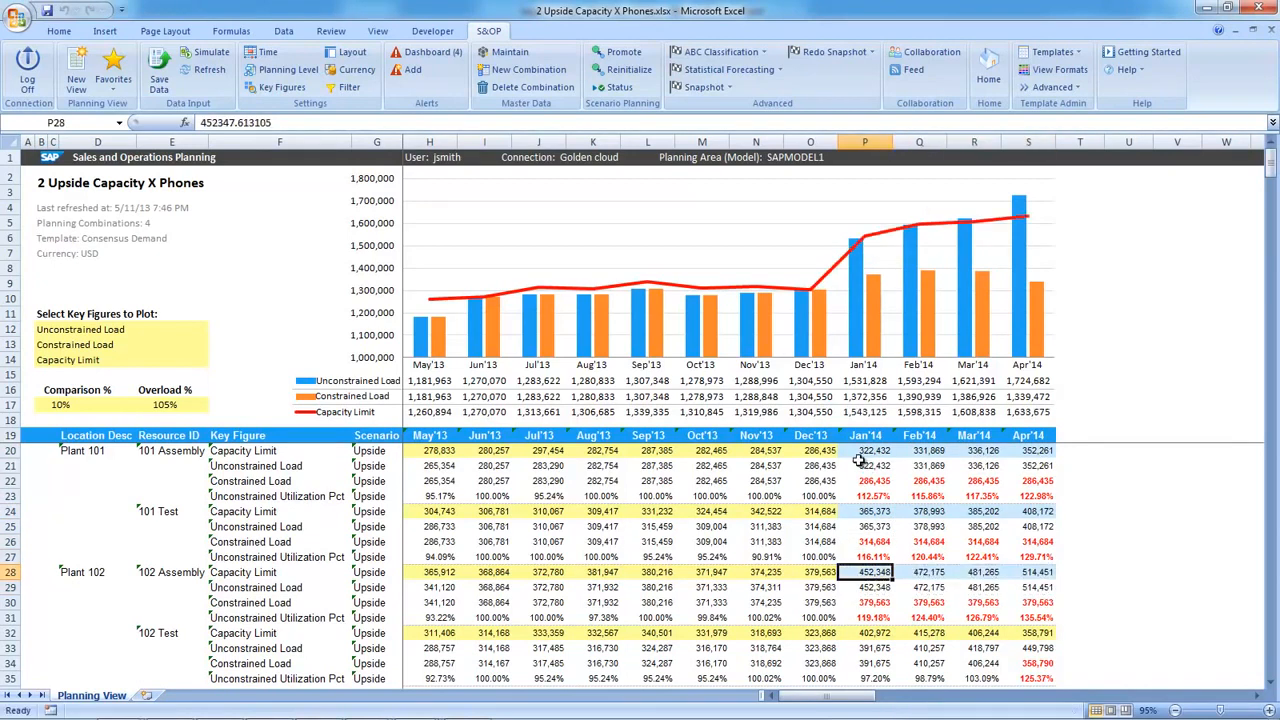
- Save the changes with reason code Sales Input and comment "Increase in-house capacity due to increased demand per sales", shared with 4. Pre-S&OP
{"action": "left_click", "coordinate": [159, 72]}
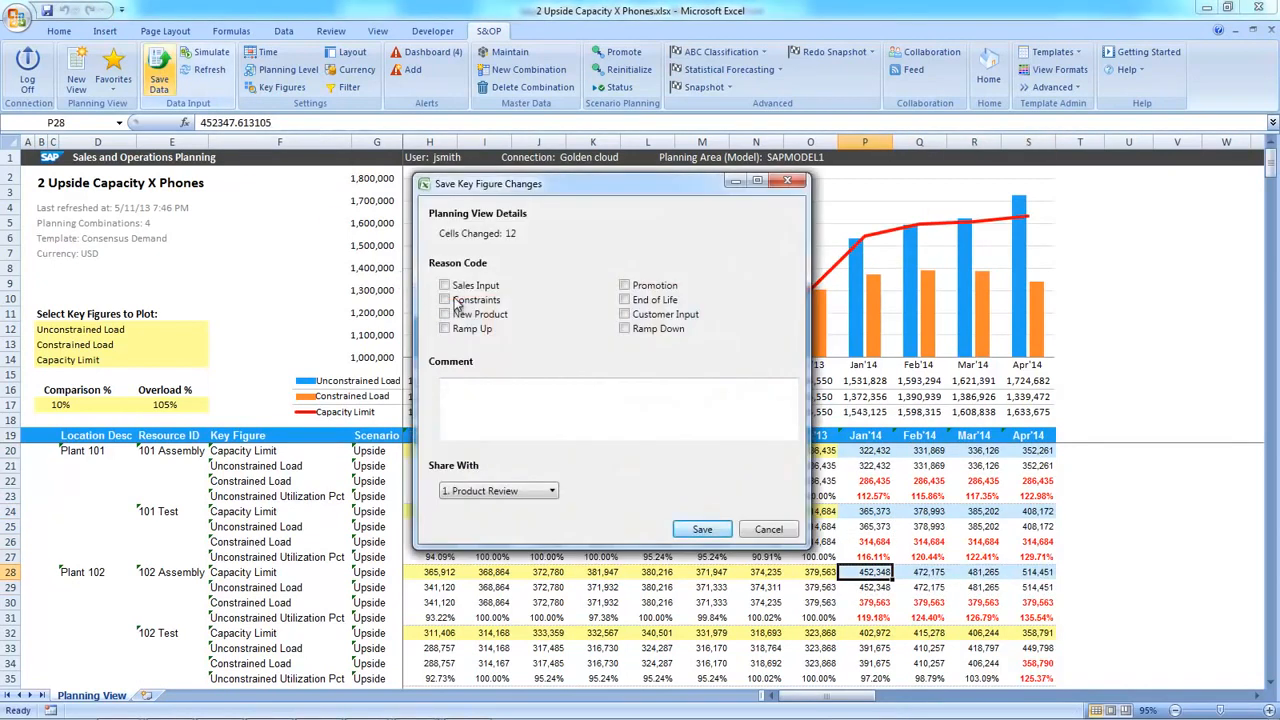
{"action": "left_click", "coordinate": [460, 287]}
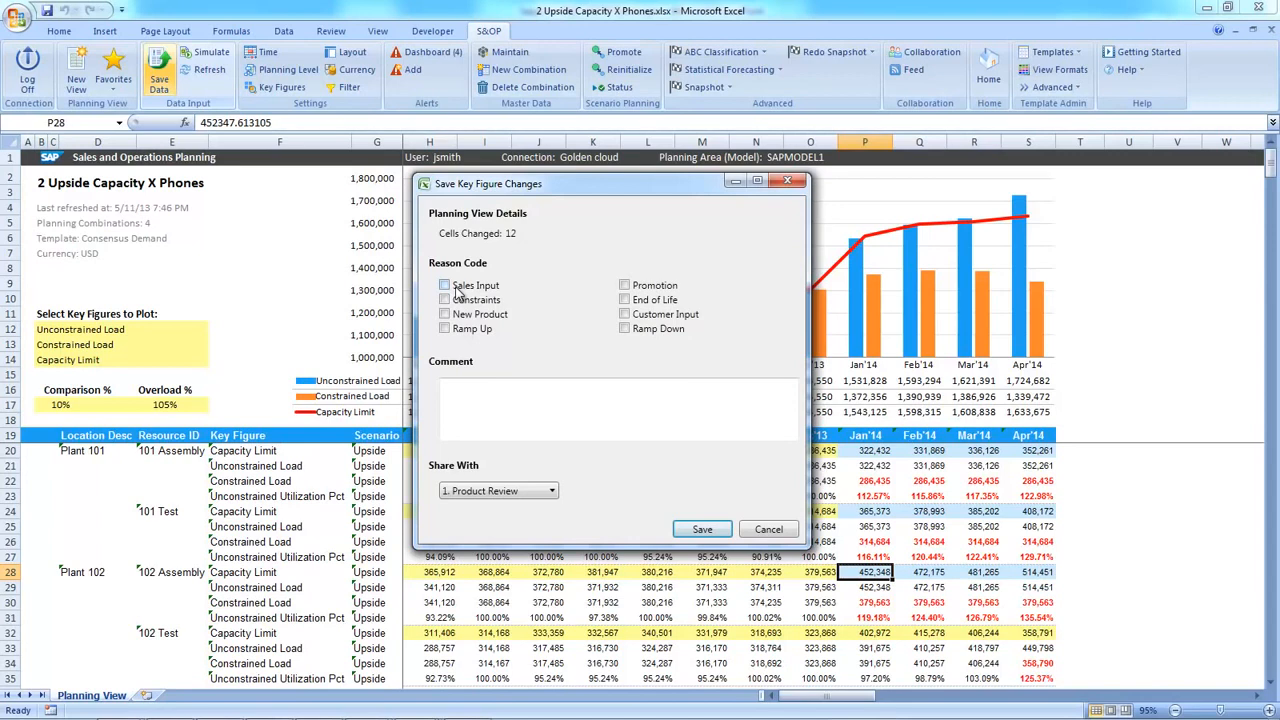
{"action": "left_click", "coordinate": [485, 403]}
{"action": "key", "text": "ctrl+v"}
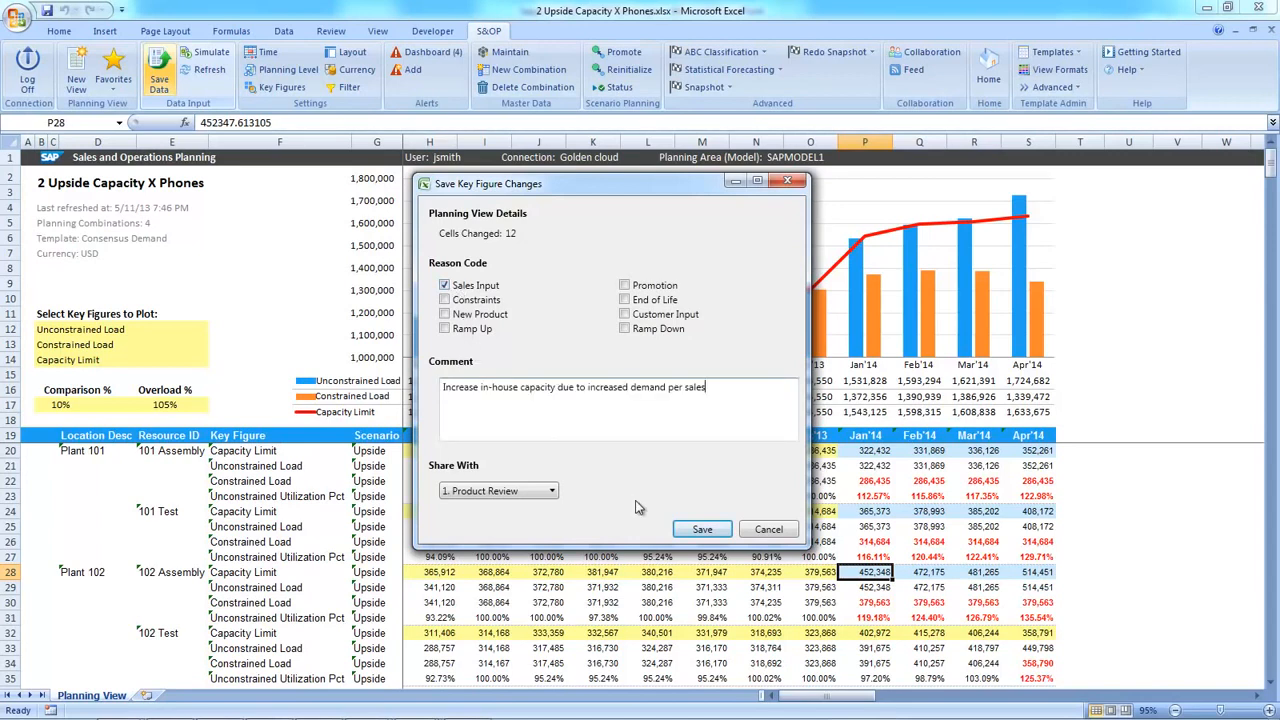
{"action": "left_click", "coordinate": [551, 491]}
{"action": "left_click", "coordinate": [490, 507]}
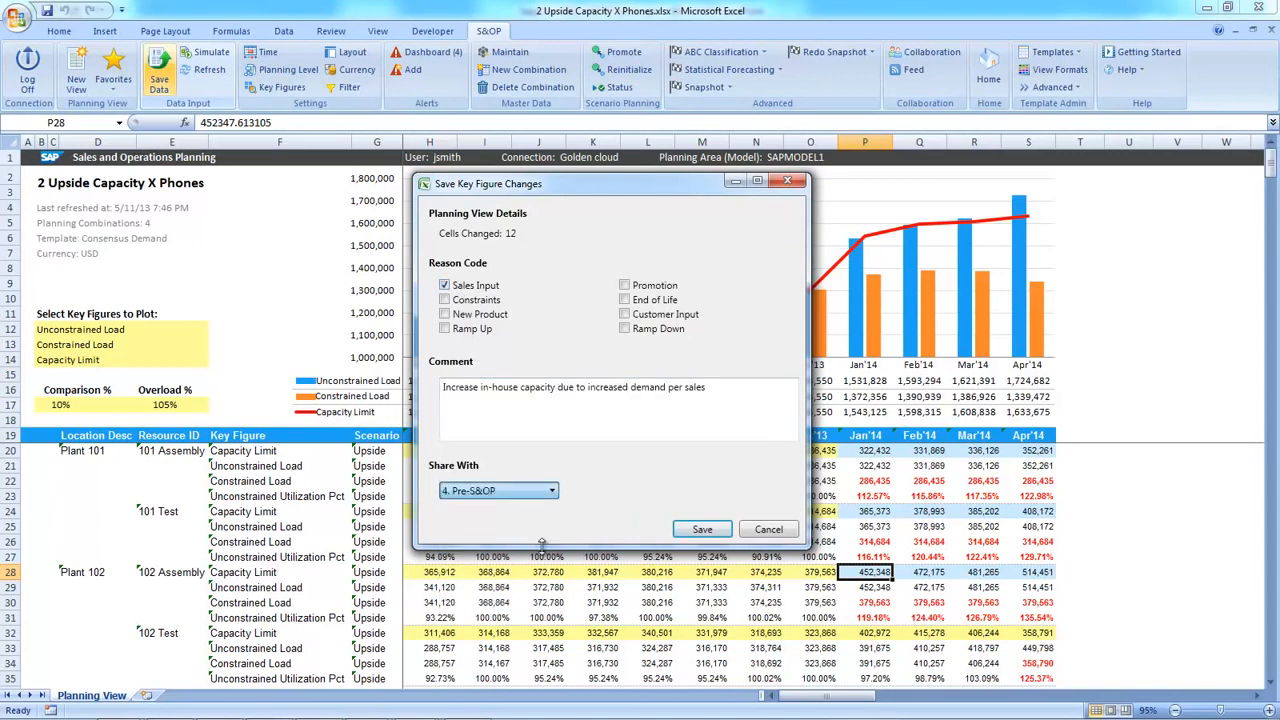
{"action": "left_click", "coordinate": [700, 530]}
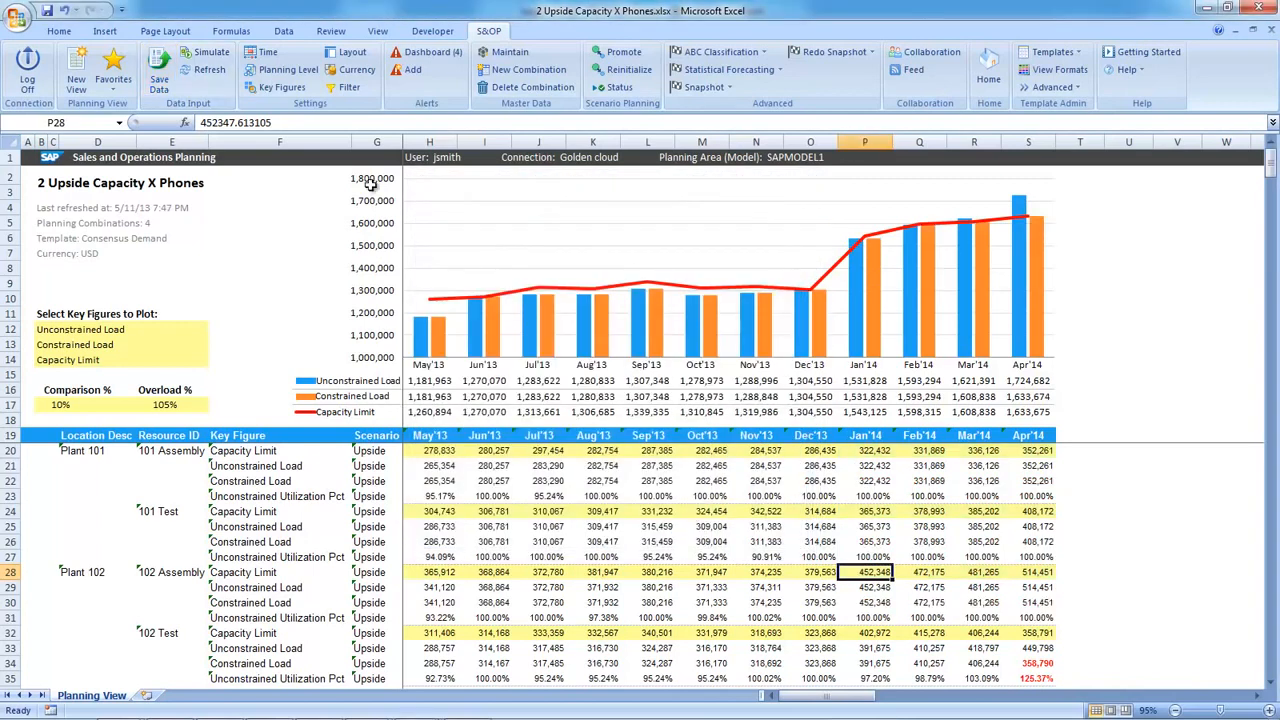
- Open the 4 Scenario Comparison favorite and compare the scenarios by Constrained Rev, Constrained Qty, Projected Inventory and Gross Profit
{"action": "left_click", "coordinate": [113, 74]}
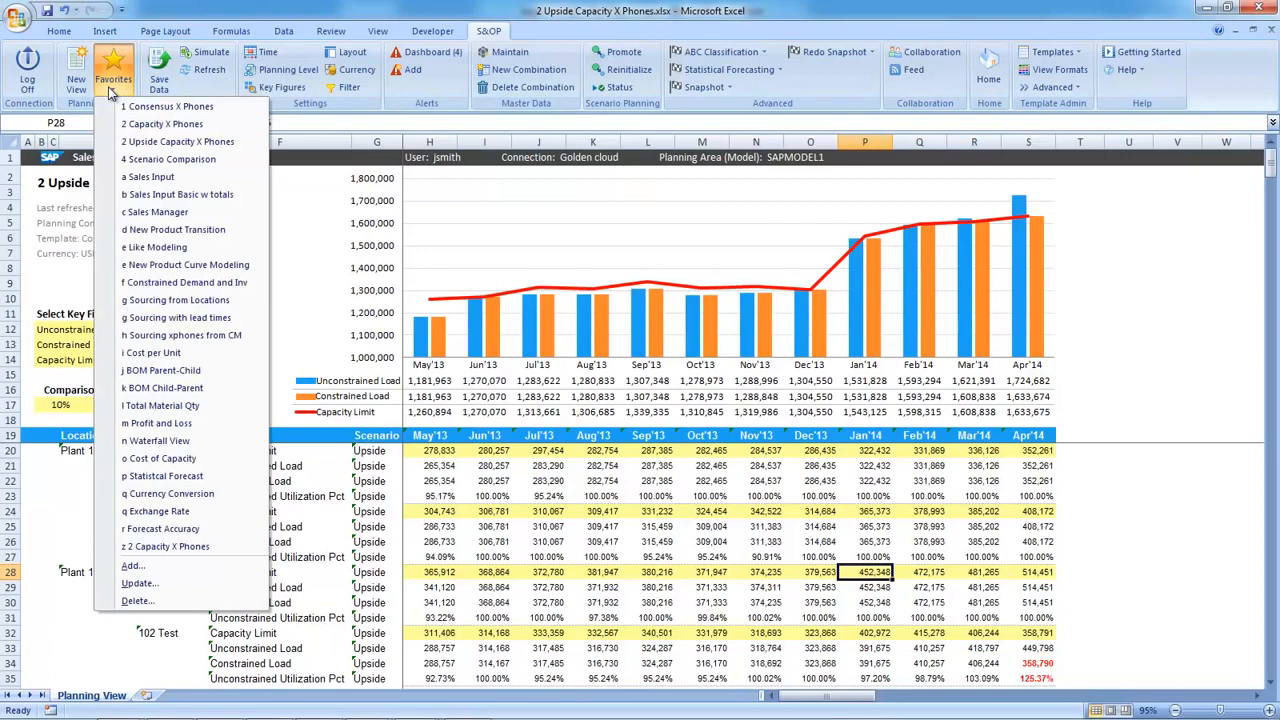
{"action": "left_click", "coordinate": [163, 160]}
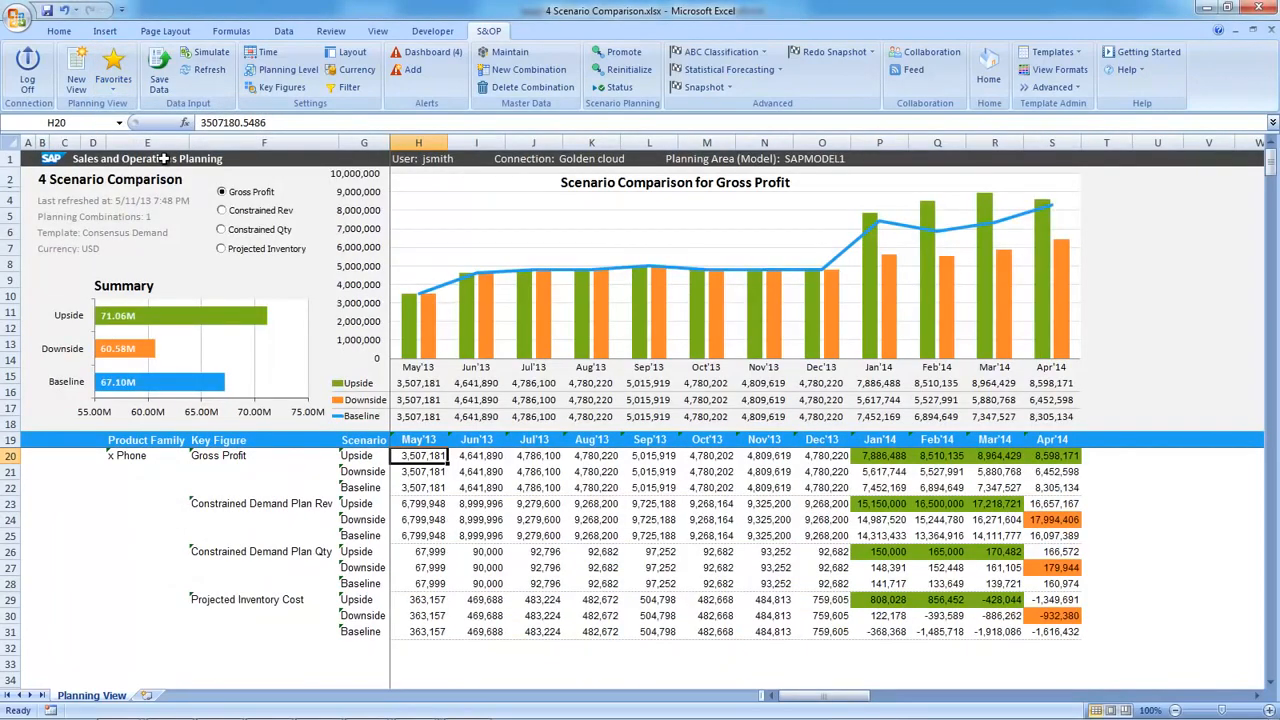
{"action": "left_click", "coordinate": [222, 214]}
{"action": "left_click", "coordinate": [222, 229]}
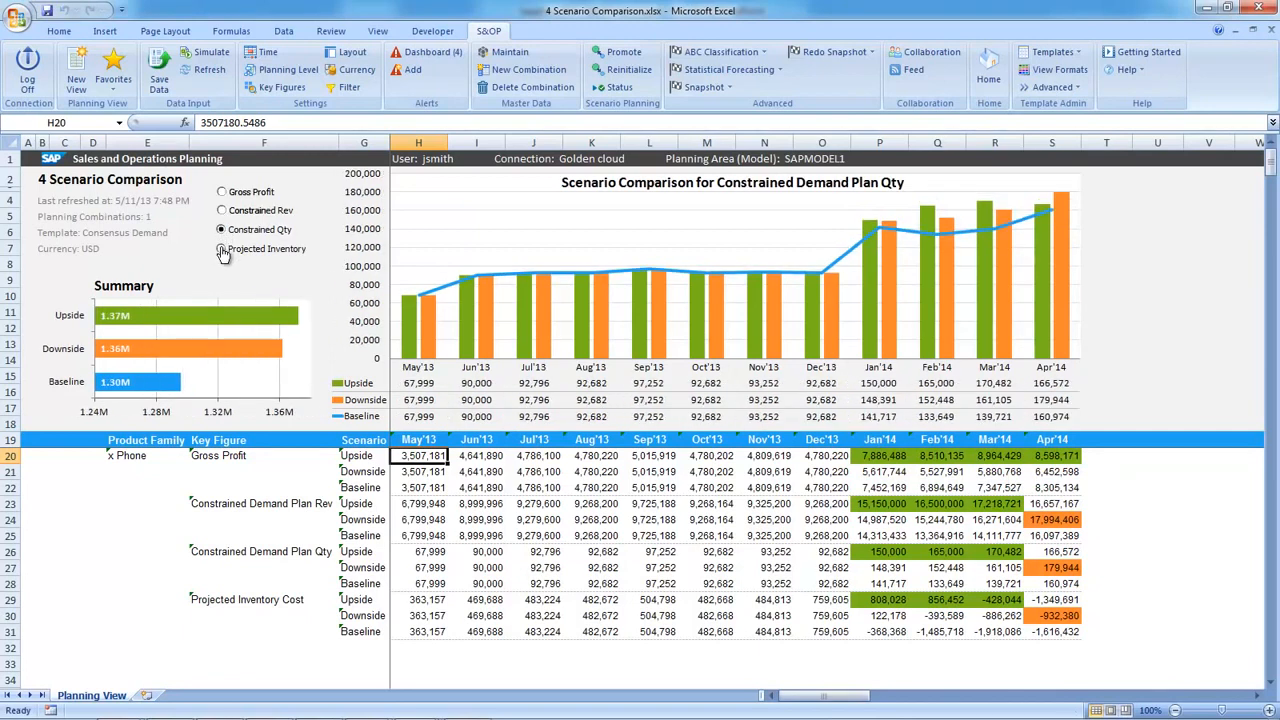
{"action": "left_click", "coordinate": [222, 250]}
{"action": "left_click", "coordinate": [222, 193]}
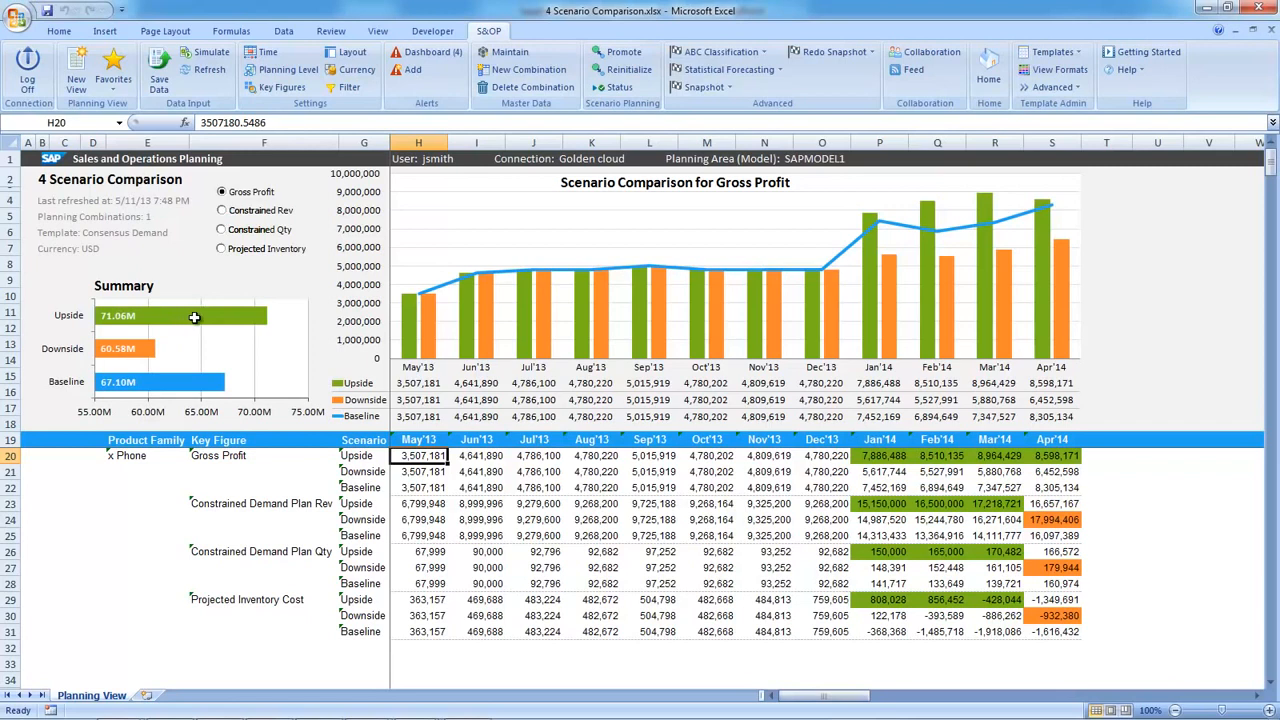
{"action": "left_click", "coordinate": [222, 212]}
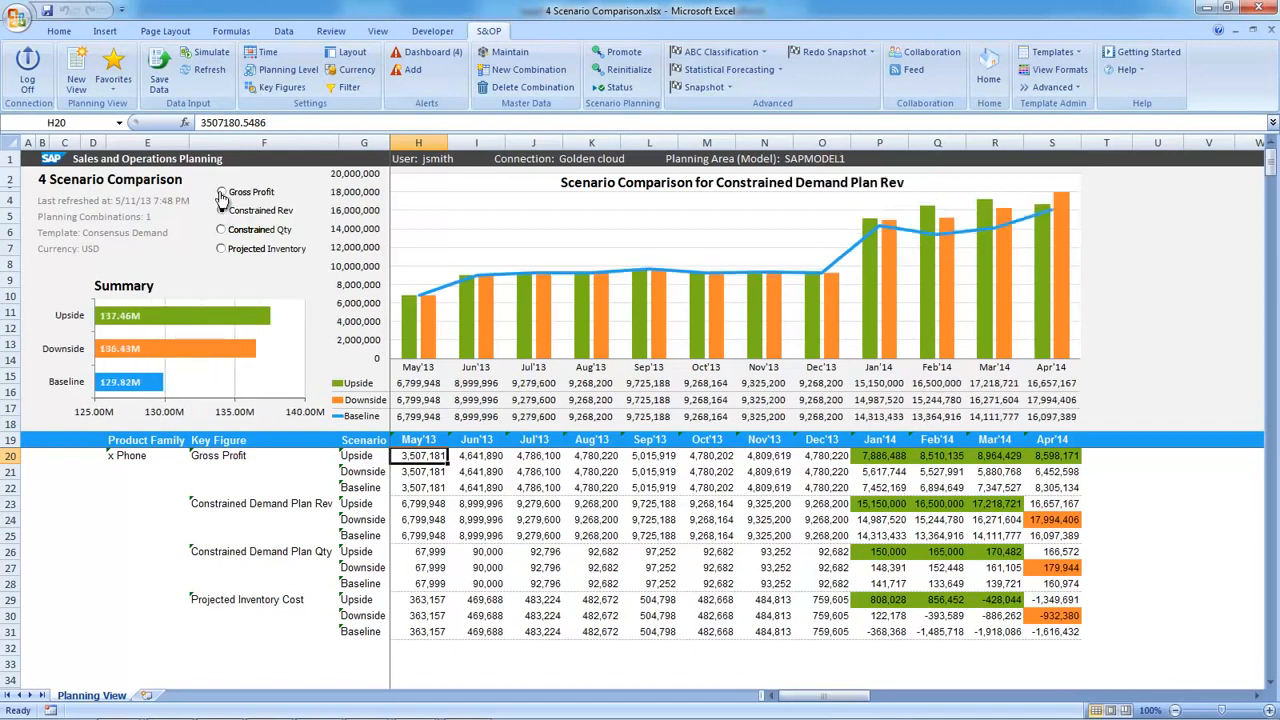
{"action": "left_click", "coordinate": [222, 193]}
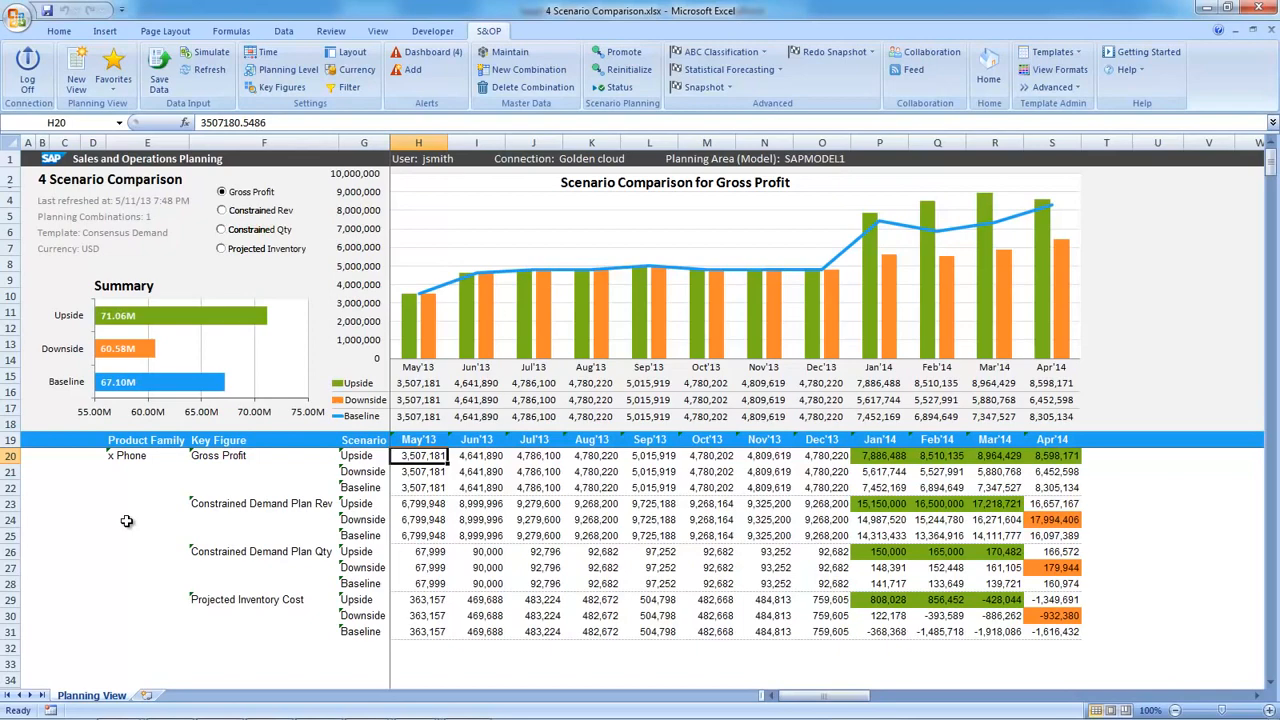
- Set up a promotion of the Upside scenario with Capacity Limit as the selected key figure
{"action": "left_click", "coordinate": [607, 55]}
{"action": "left_click", "coordinate": [546, 220]}
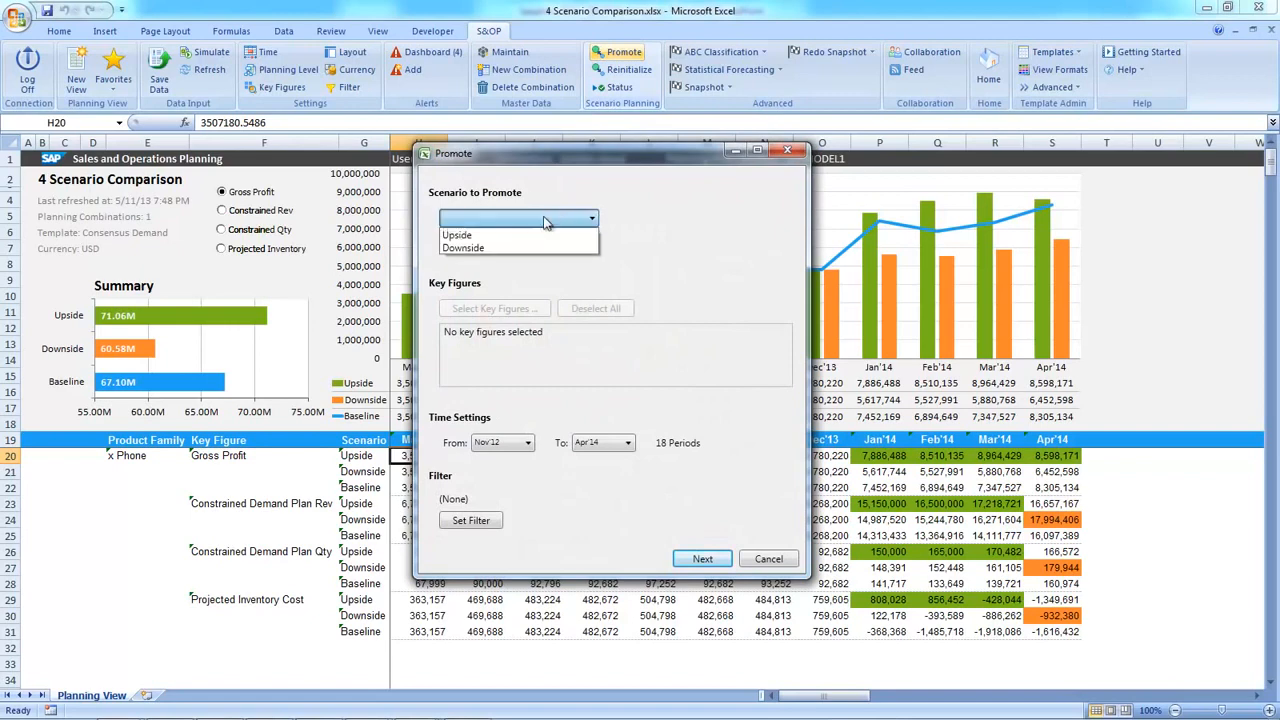
{"action": "left_click", "coordinate": [537, 236]}
{"action": "left_click", "coordinate": [498, 311]}
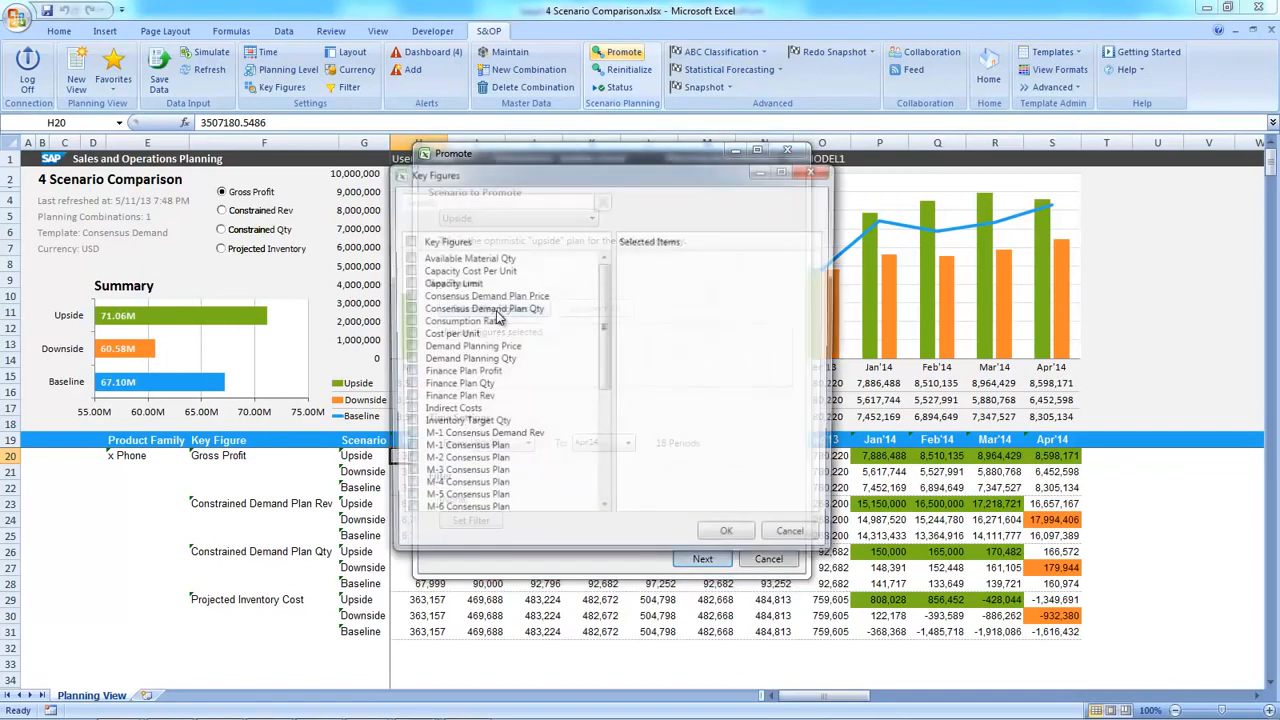
{"action": "type", "text": "capac"}
{"action": "left_click", "coordinate": [406, 270]}
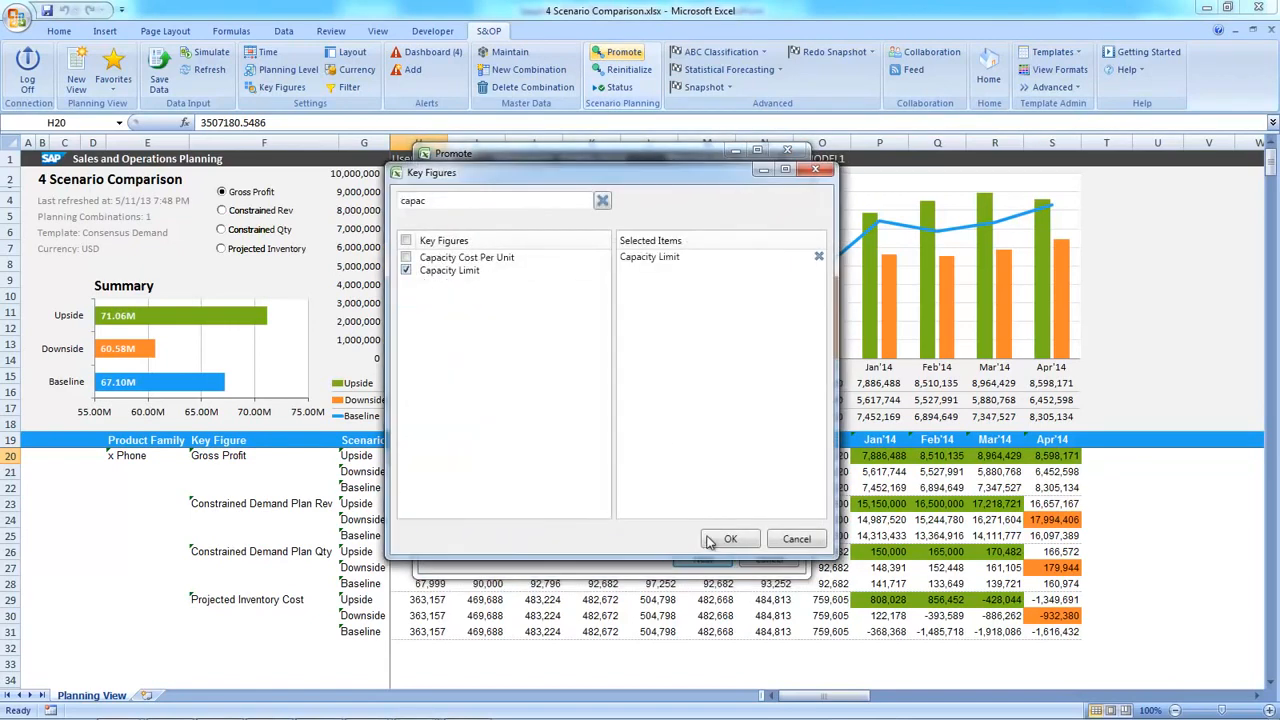
{"action": "left_click", "coordinate": [708, 541]}
- Promote the scenario with reason code Sales Input and comment "Going with upside scenario for new sales demand", shared with 4. Pre-S&OP
{"action": "left_click", "coordinate": [690, 556]}
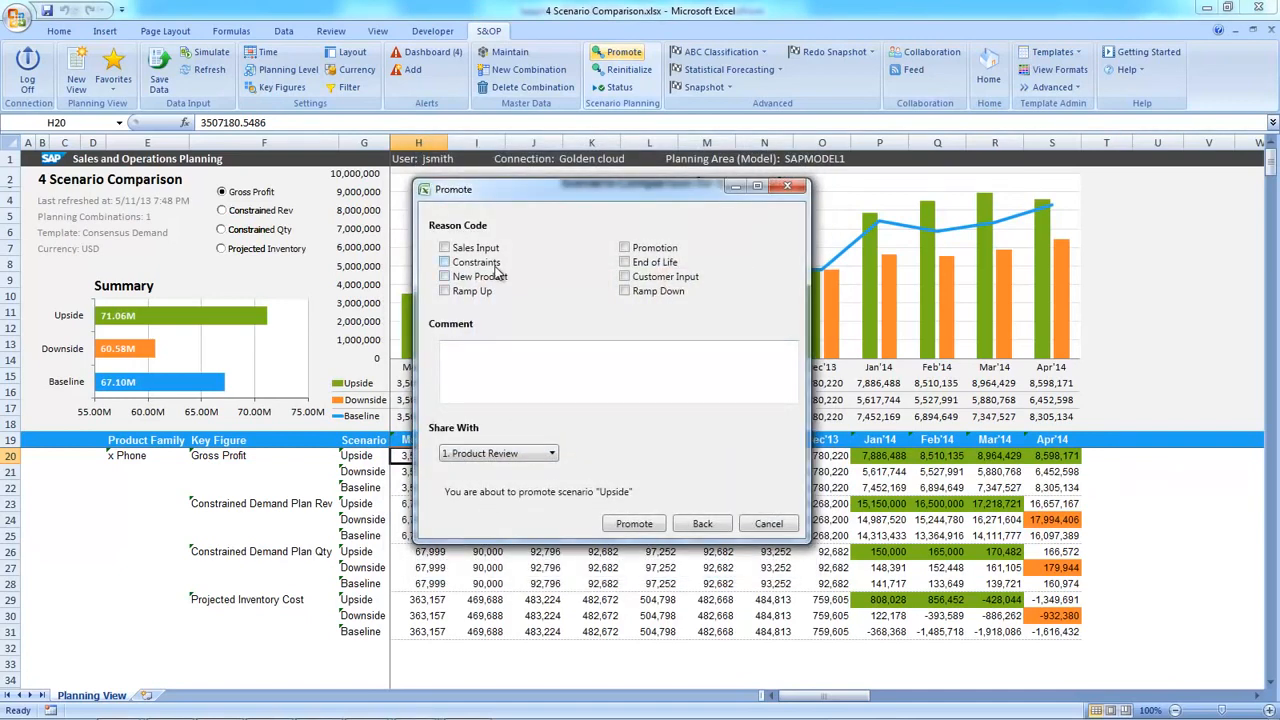
{"action": "left_click", "coordinate": [484, 251]}
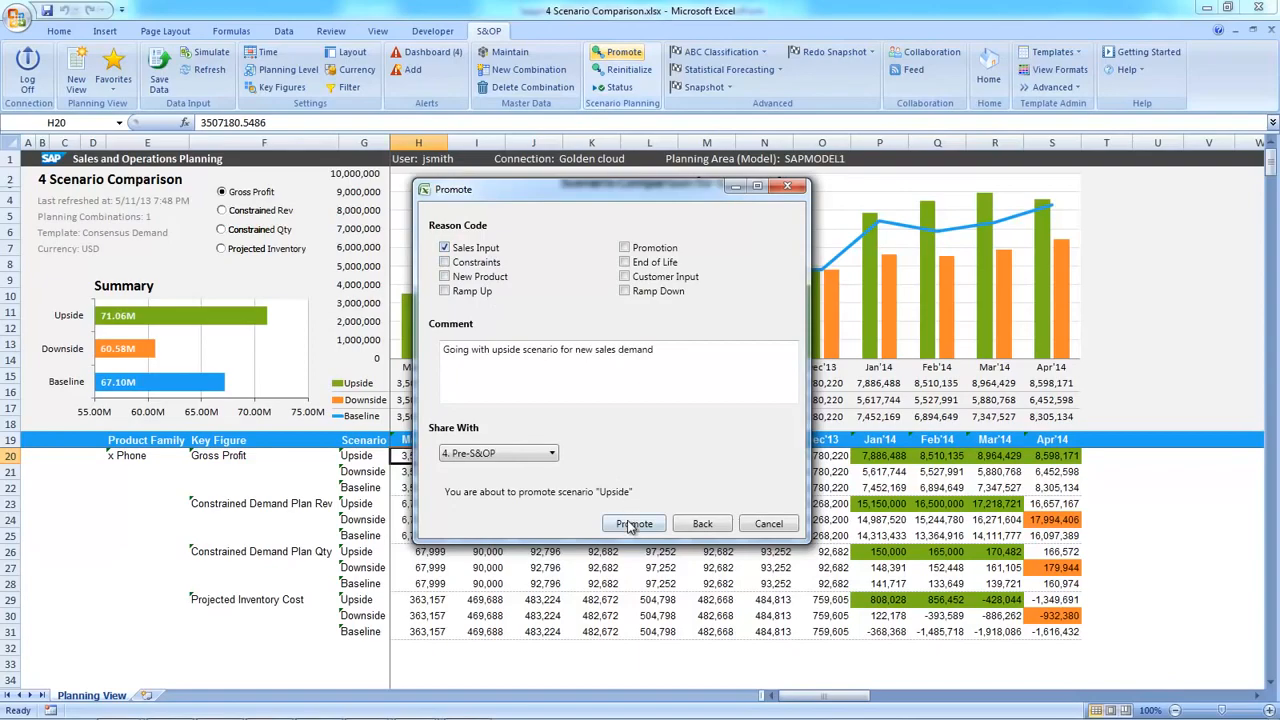
{"action": "left_click", "coordinate": [632, 523]}
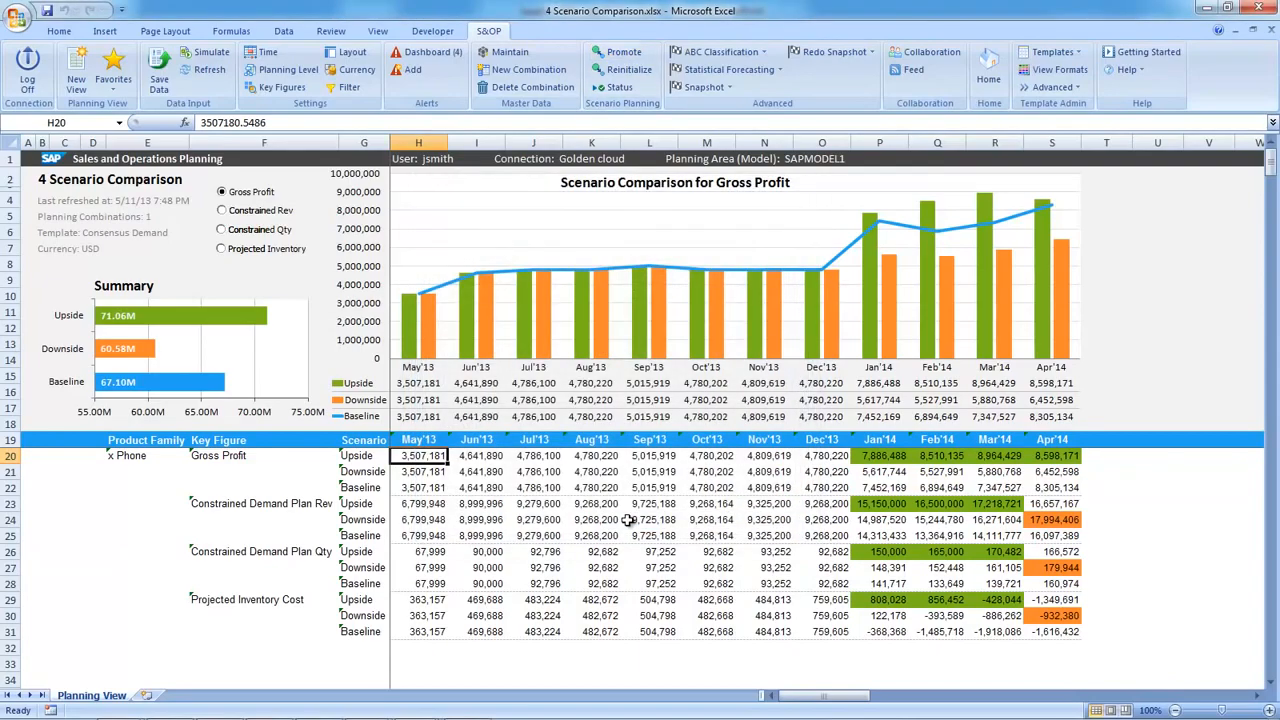